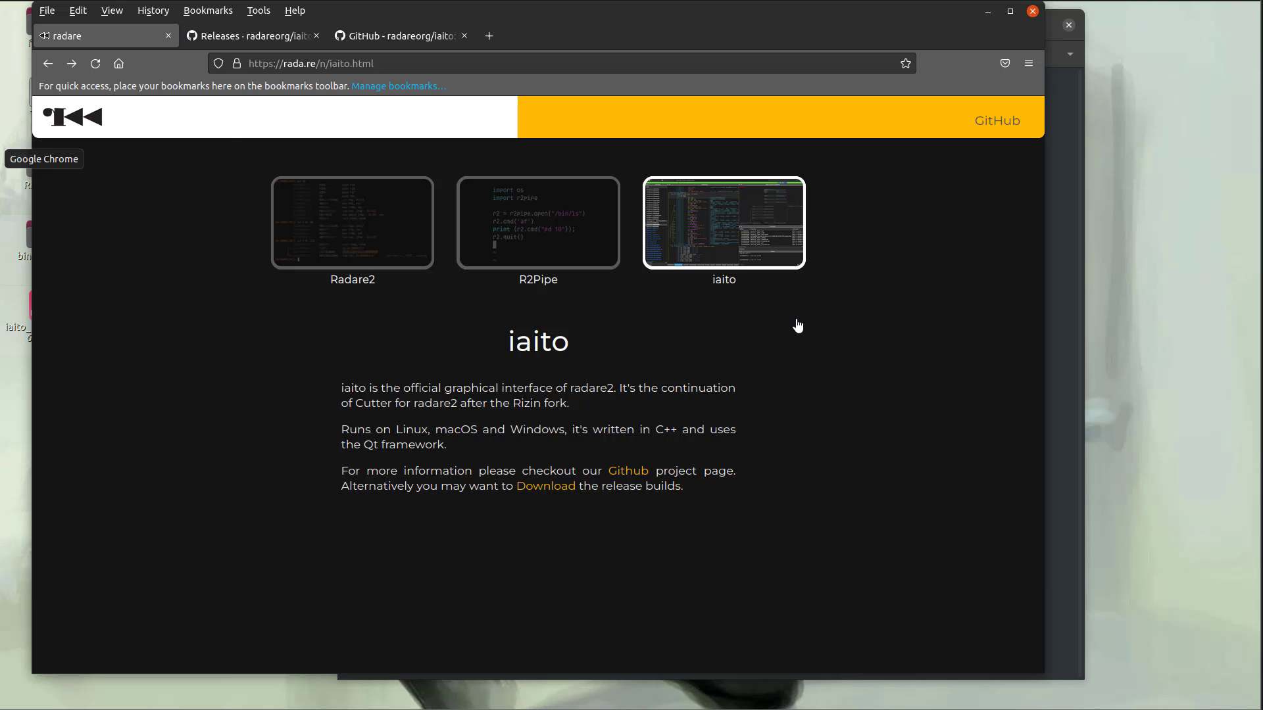
- View the iaito 5.5.0-beta downloads on the GitHub releases page, and minimize the browser
click(240, 36)
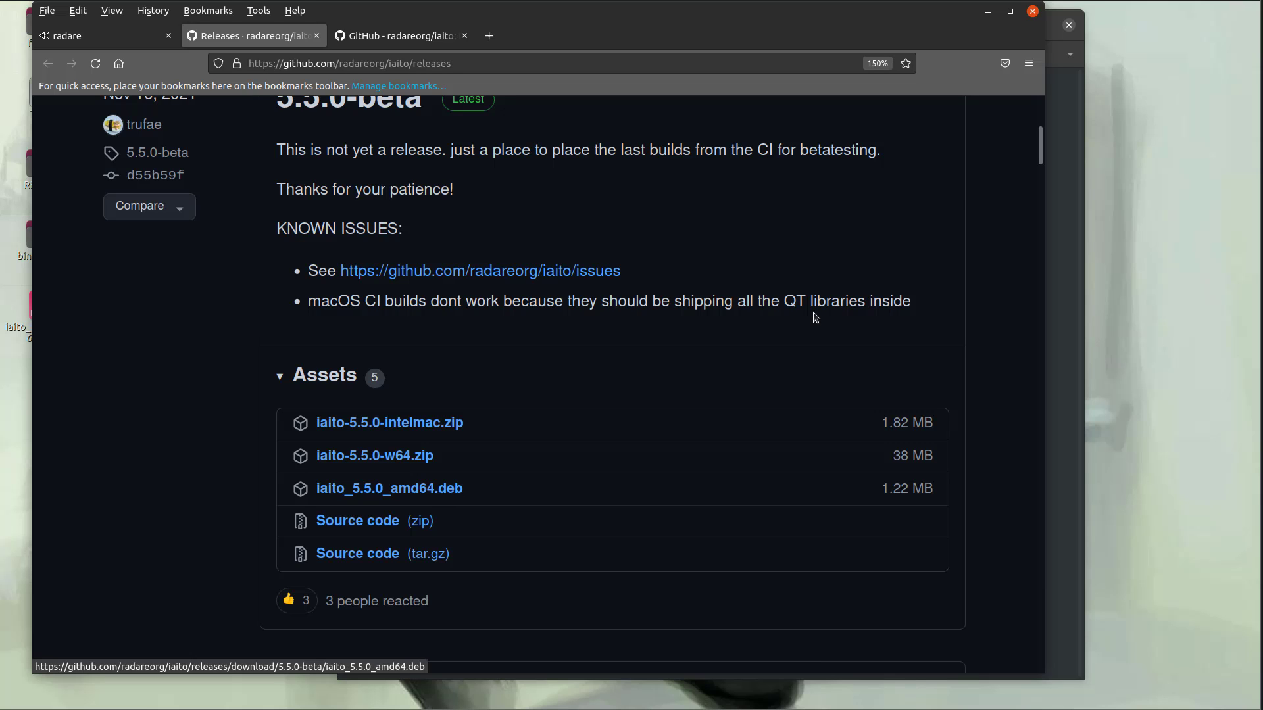
click(987, 13)
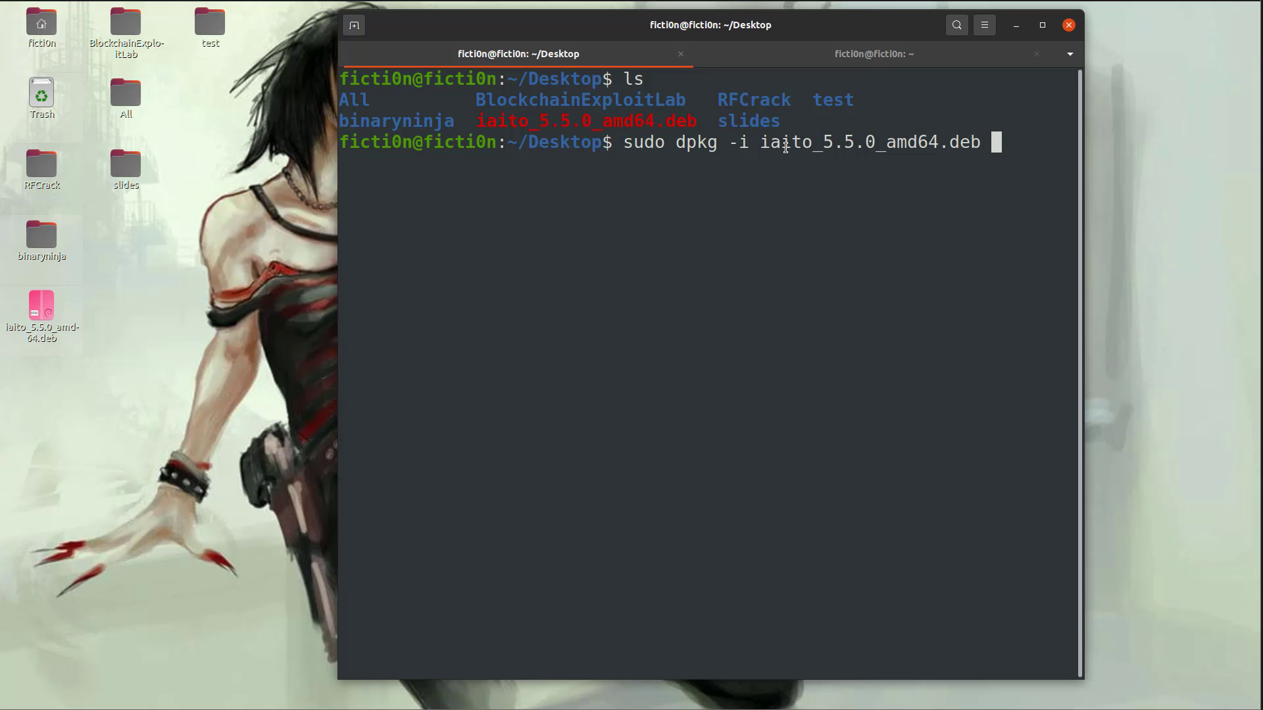
- Replace the recalled terminal command with iaito, run it, and dismiss the missing standard themes error
key(Up)
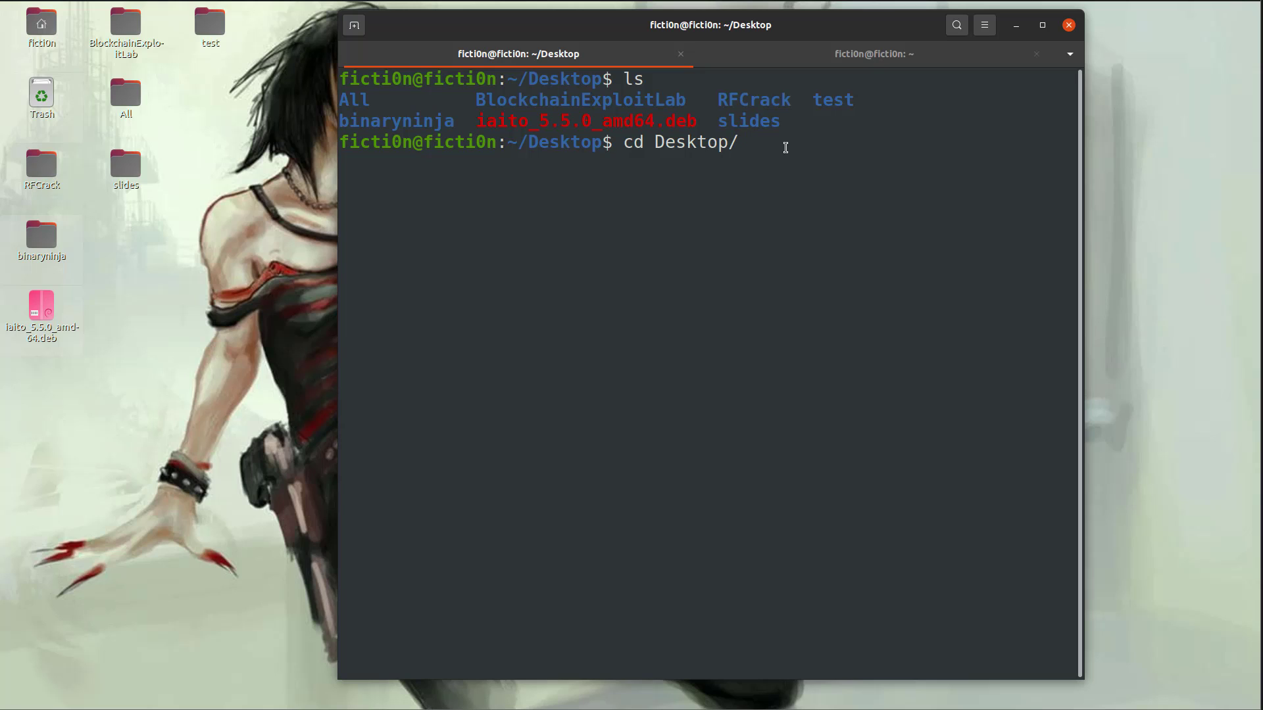
key(Down)
key(Up)
key(BackSpace)
key(BackSpace)
key(BackSpace)
key(BackSpace)
key(BackSpace)
key(BackSpace)
key(BackSpace)
key(BackSpace)
key(BackSpace)
key(BackSpace)
key(BackSpace)
text(iaito)
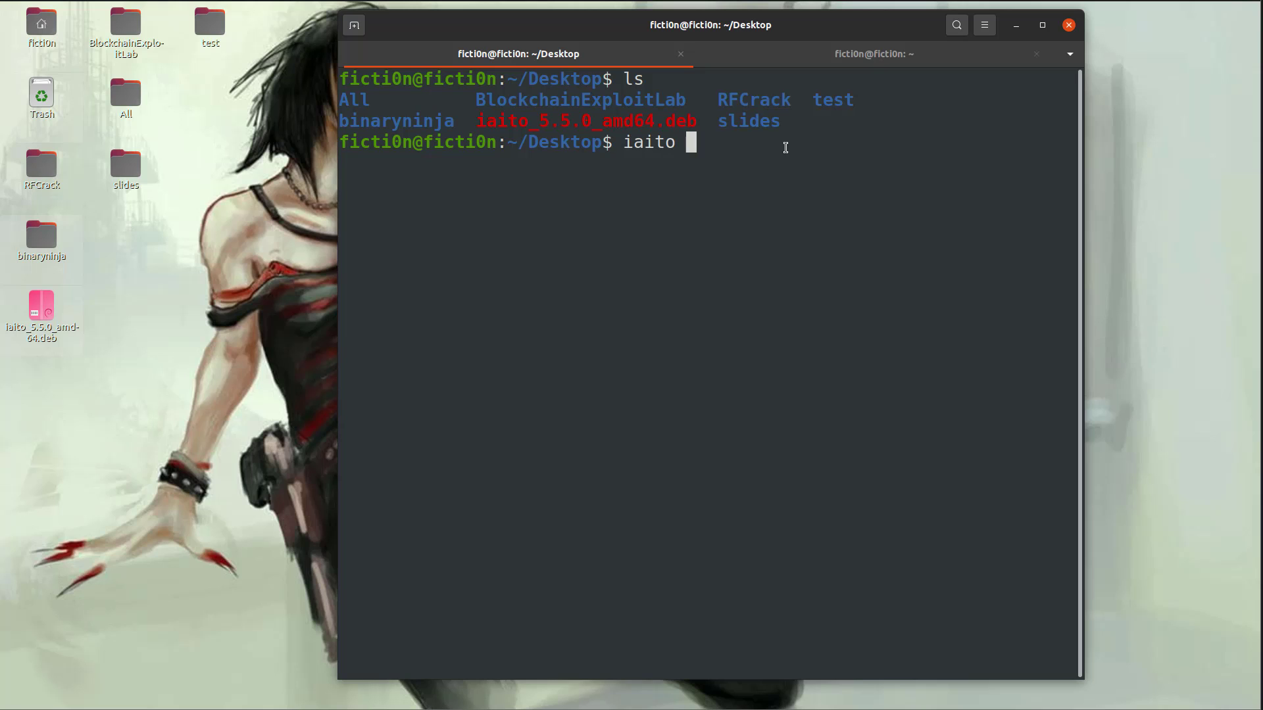
key(Return)
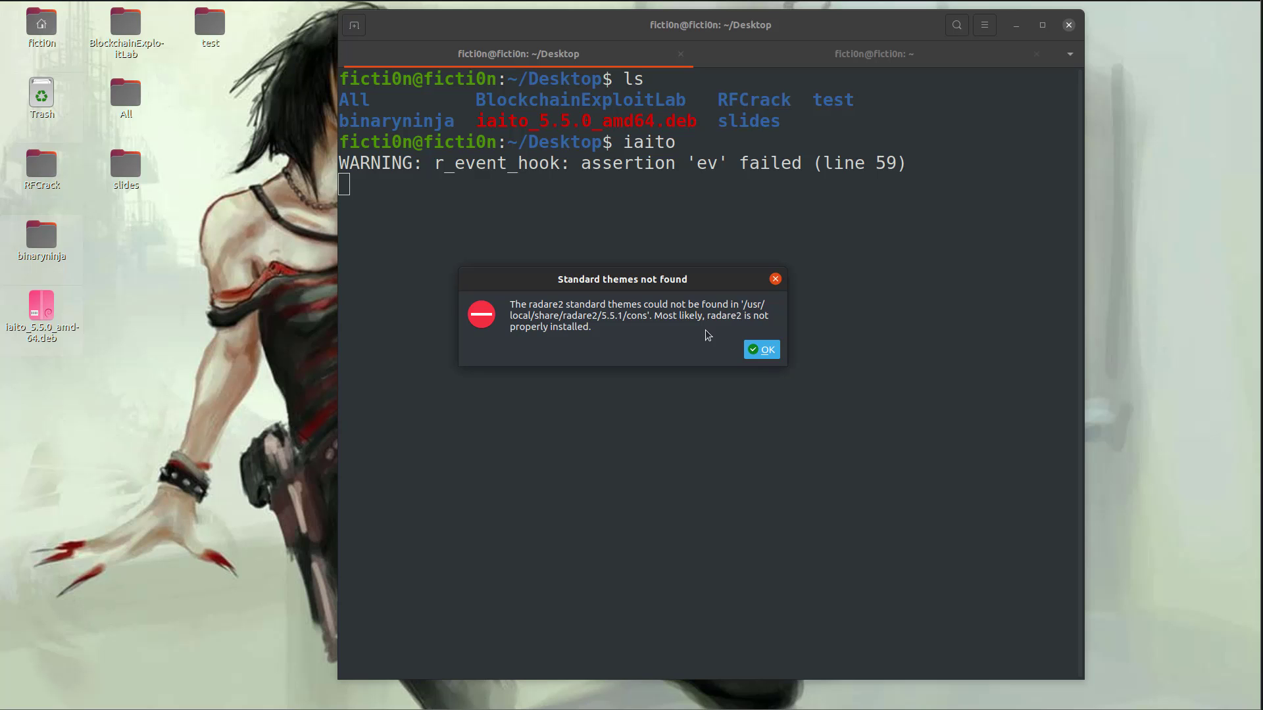
click(758, 349)
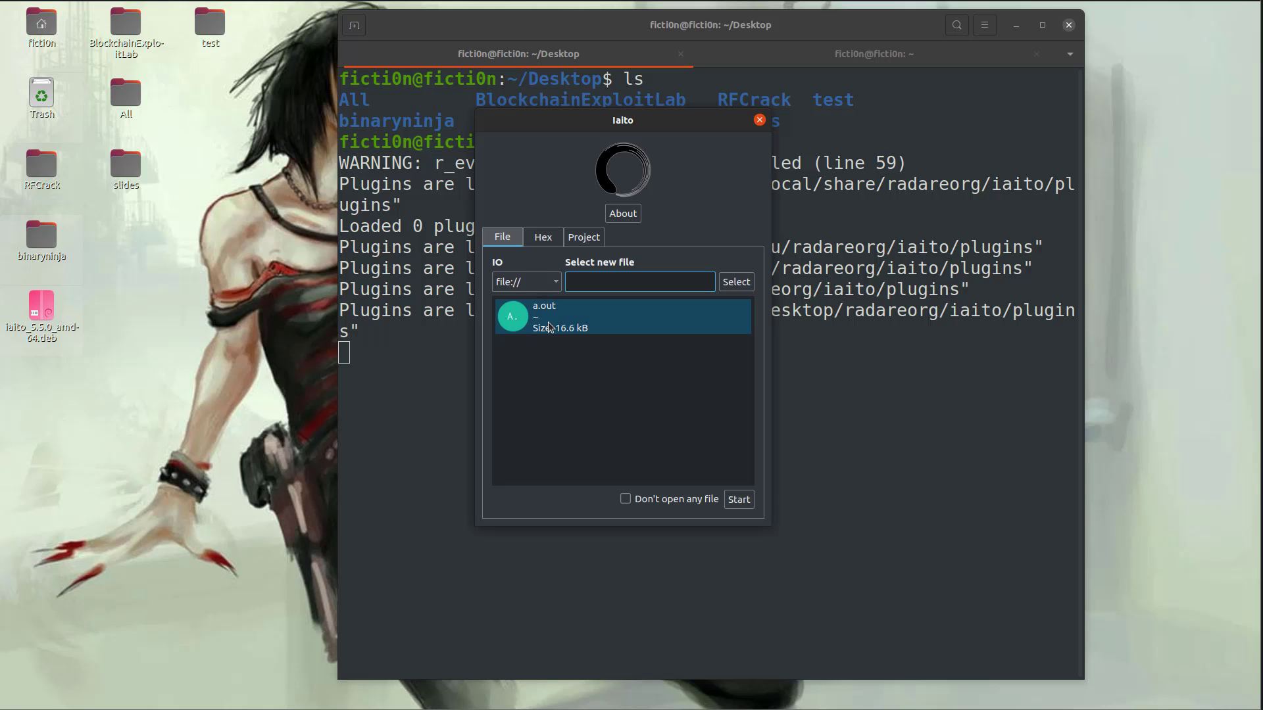
- Load the recent file a.out with analysis enabled at the Auto-Analysis (aaa) level
click(586, 235)
click(543, 238)
click(507, 238)
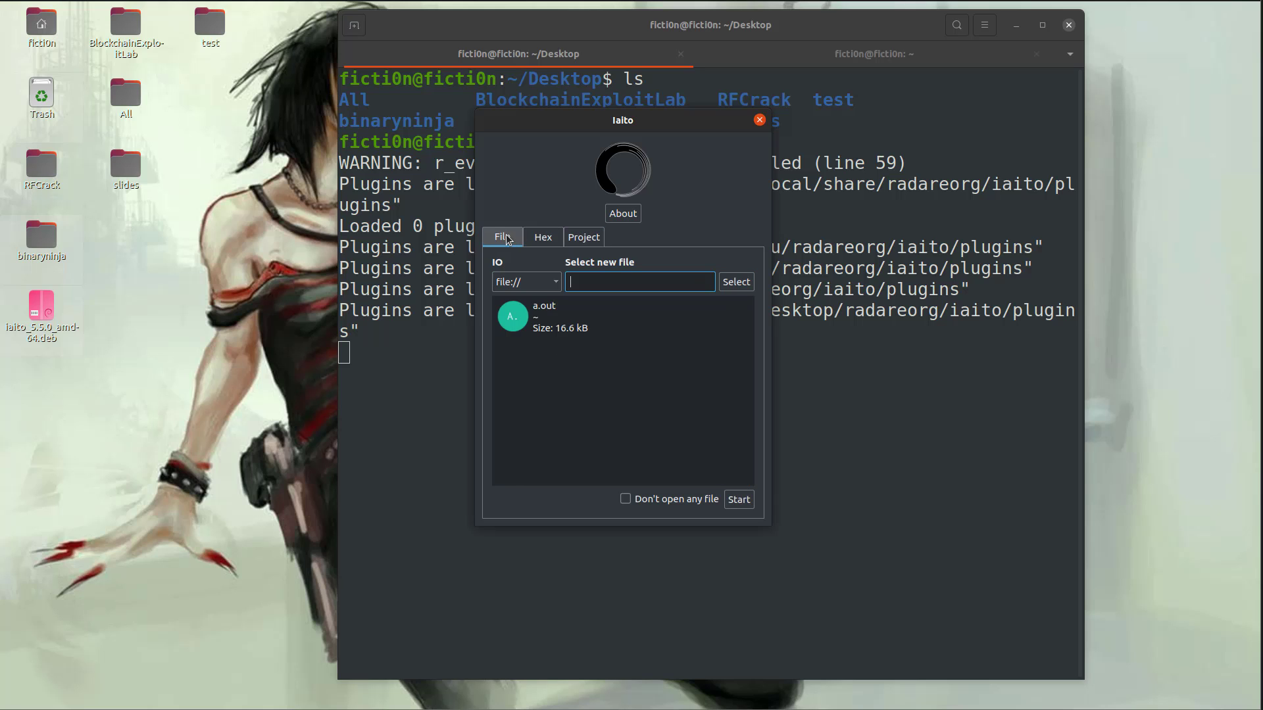
double_click(529, 323)
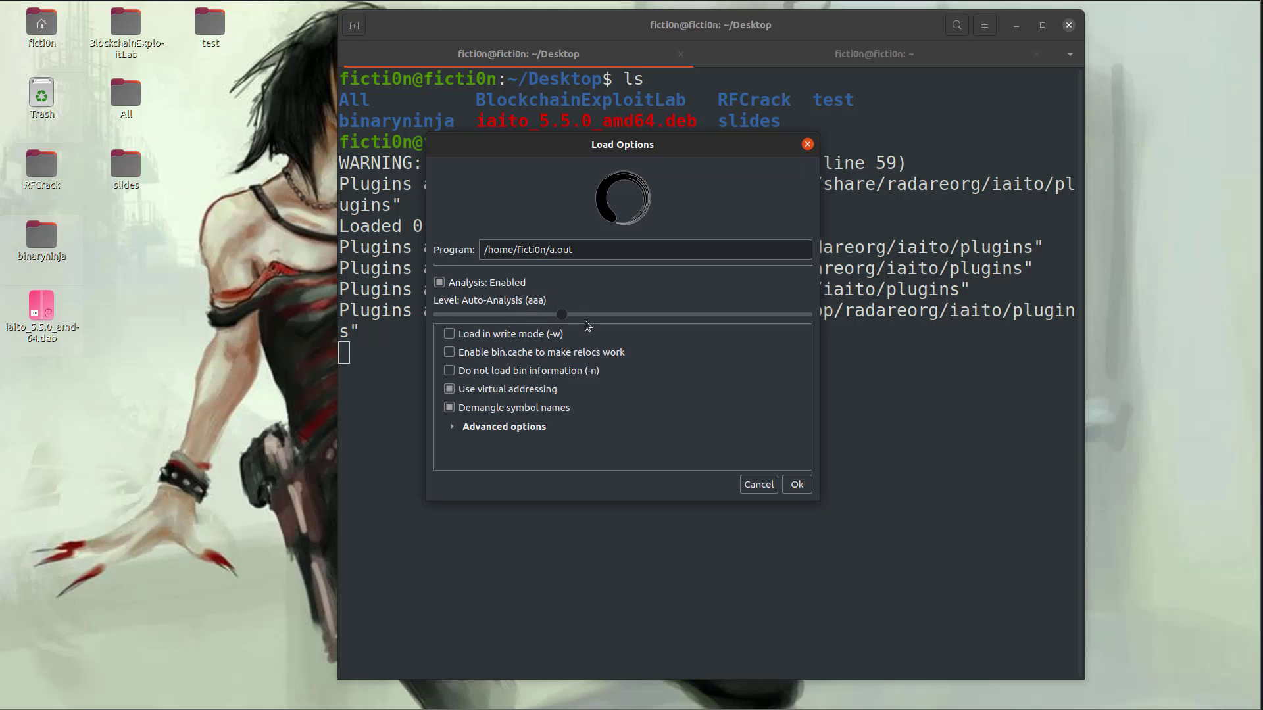
mouse_move(563, 315)
mouse_down()
mouse_move(779, 318)
mouse_move(560, 316)
mouse_up()
click(796, 484)
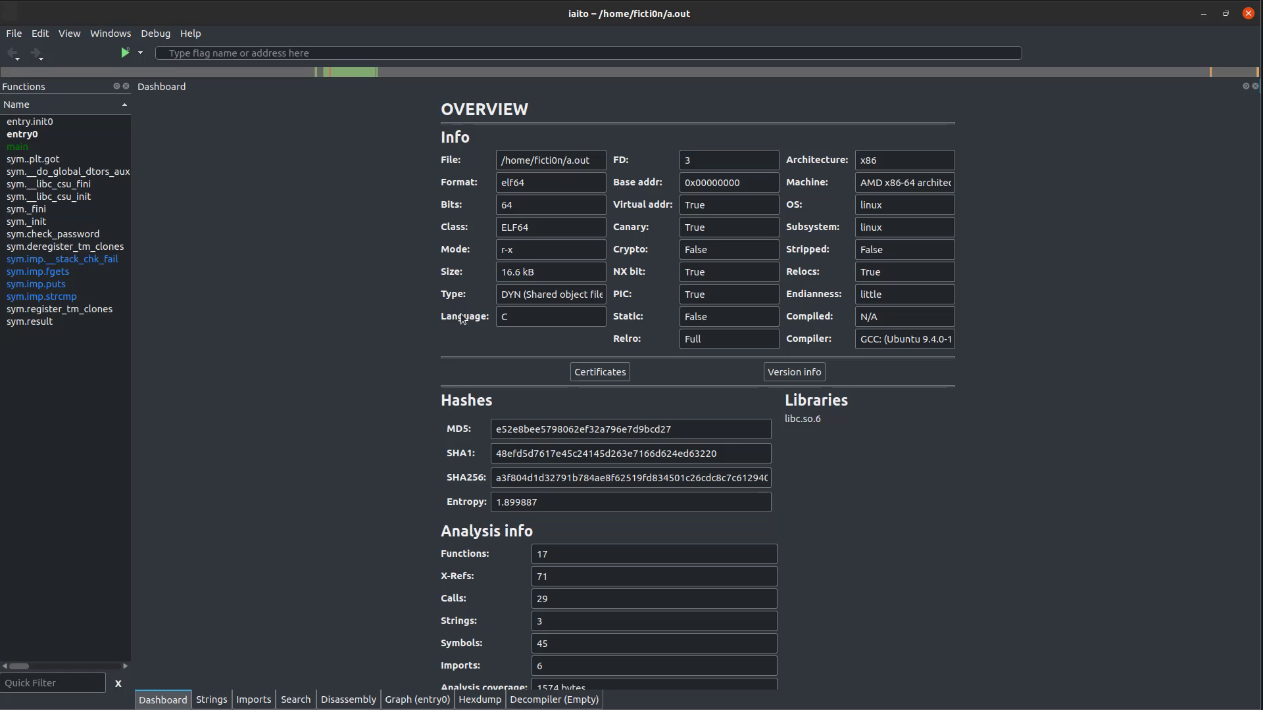
- Review the overview of a.out and open the disassembly of the main function
scroll(601, 471, down, 1)
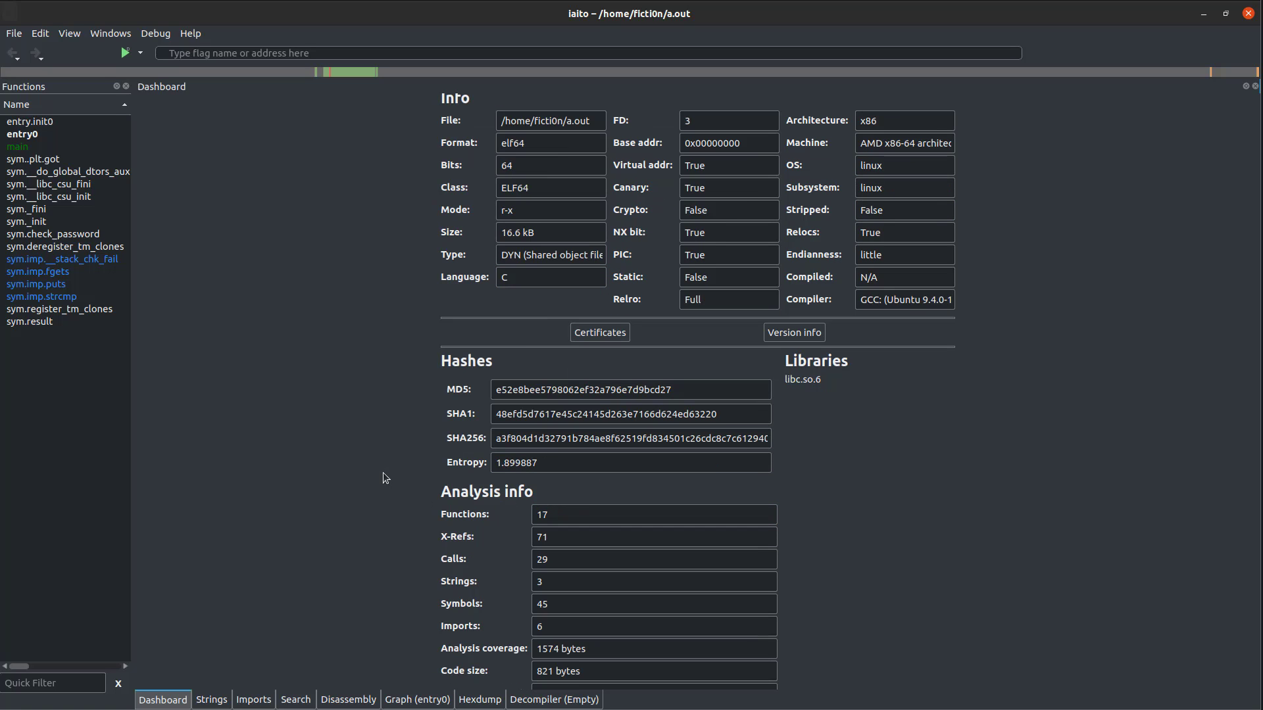
scroll(546, 234, up, 1)
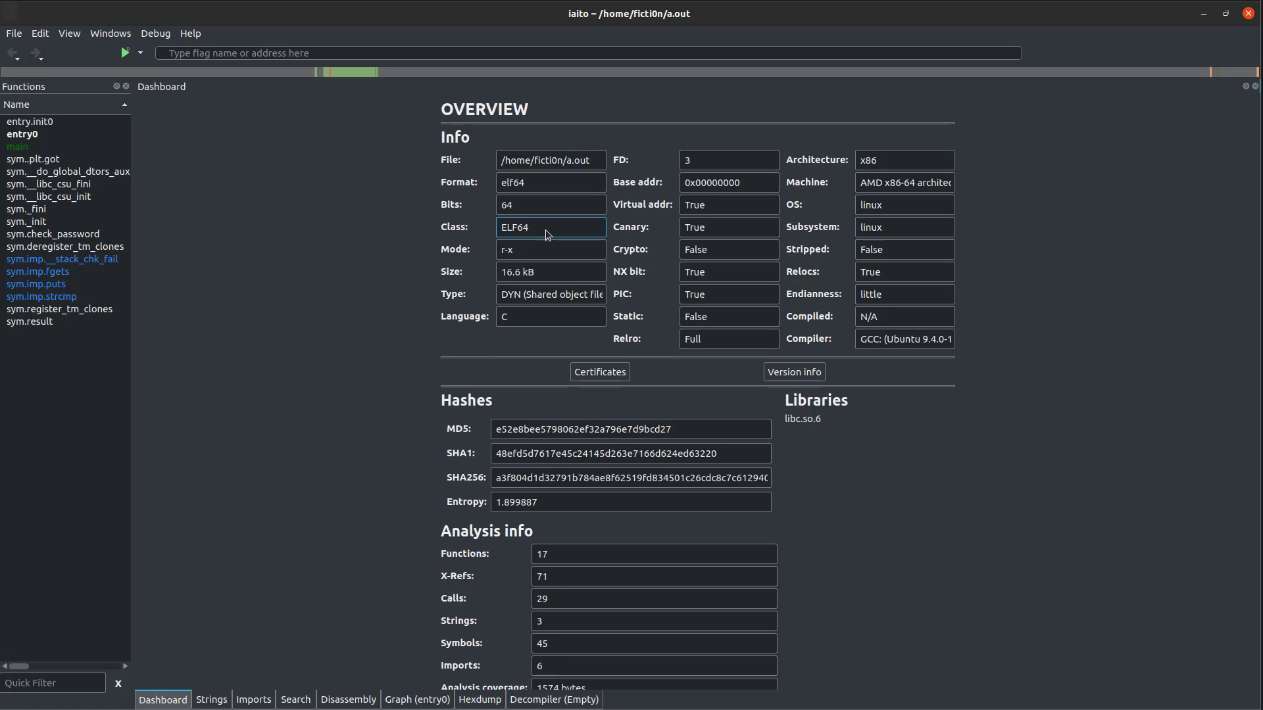
click(67, 136)
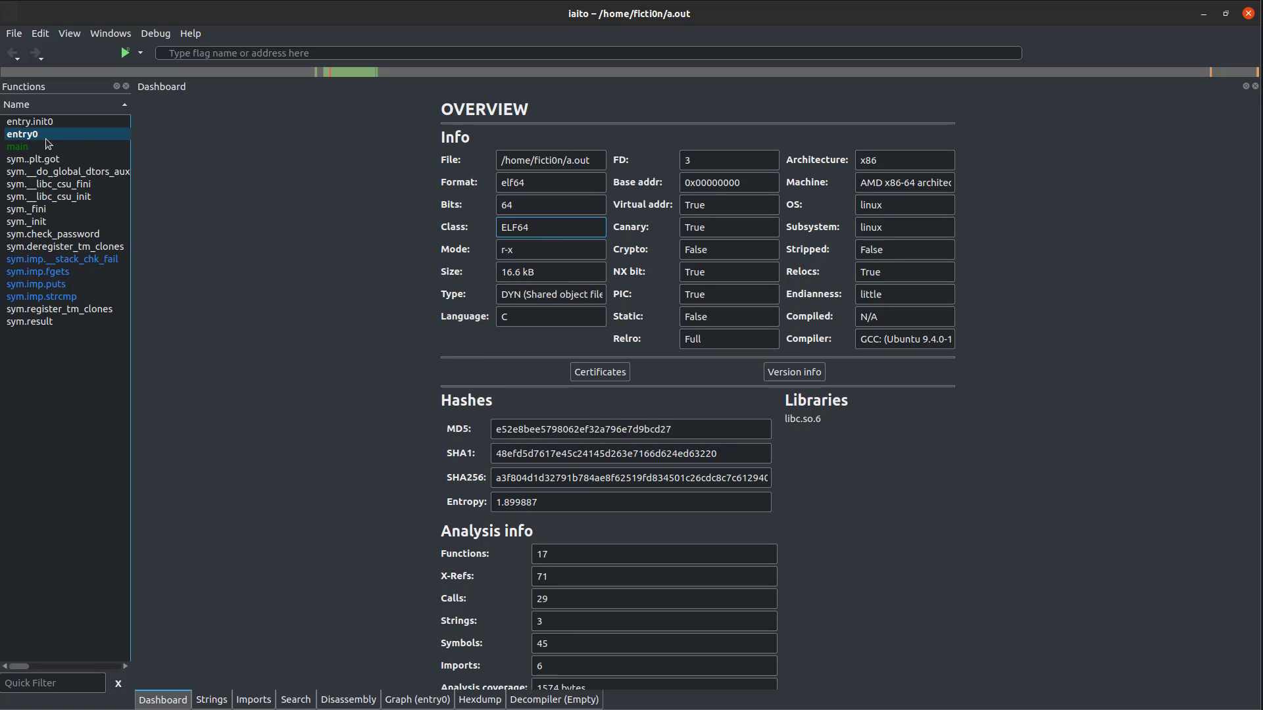
double_click(40, 146)
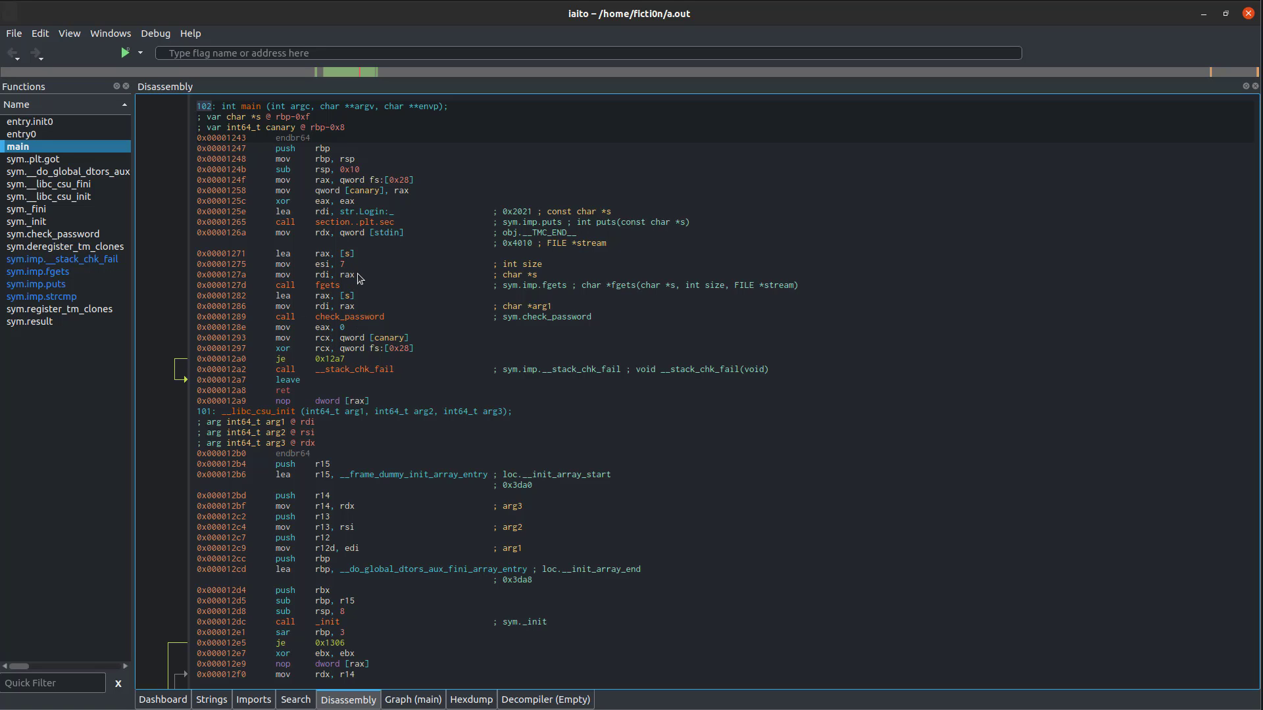
- Inspect main as a control-flow graph and as decompiled code
click(413, 699)
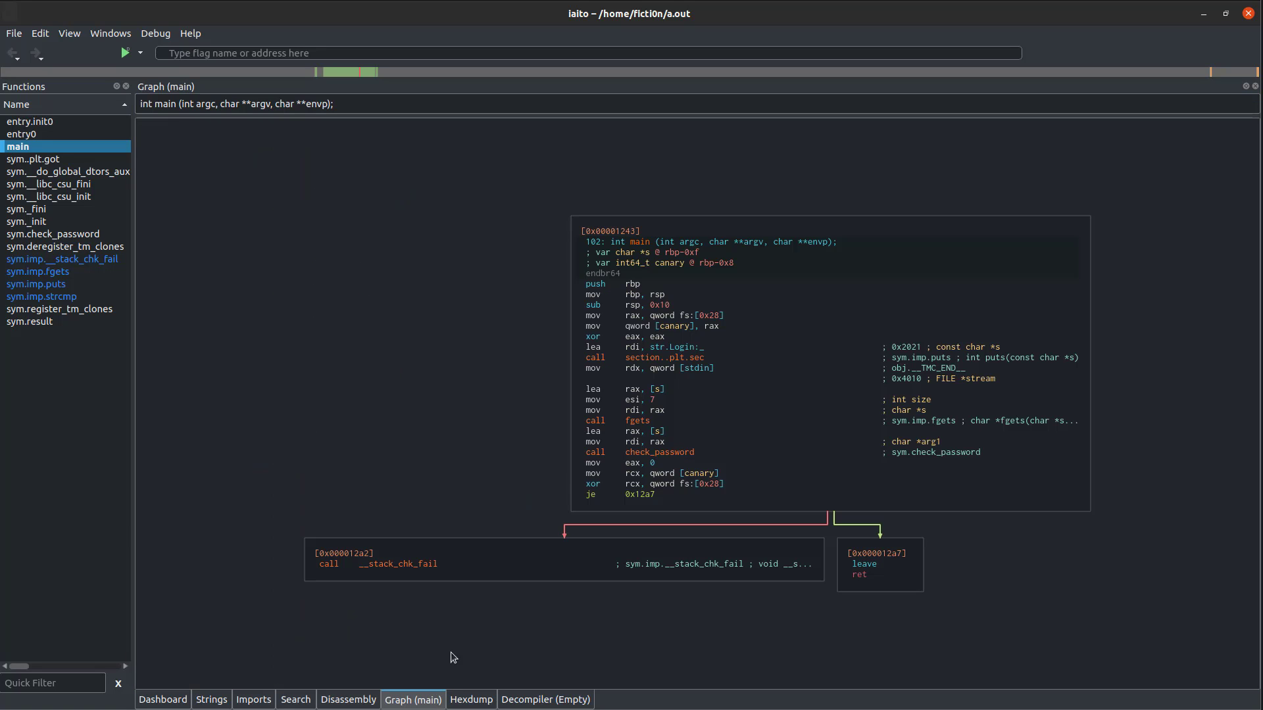
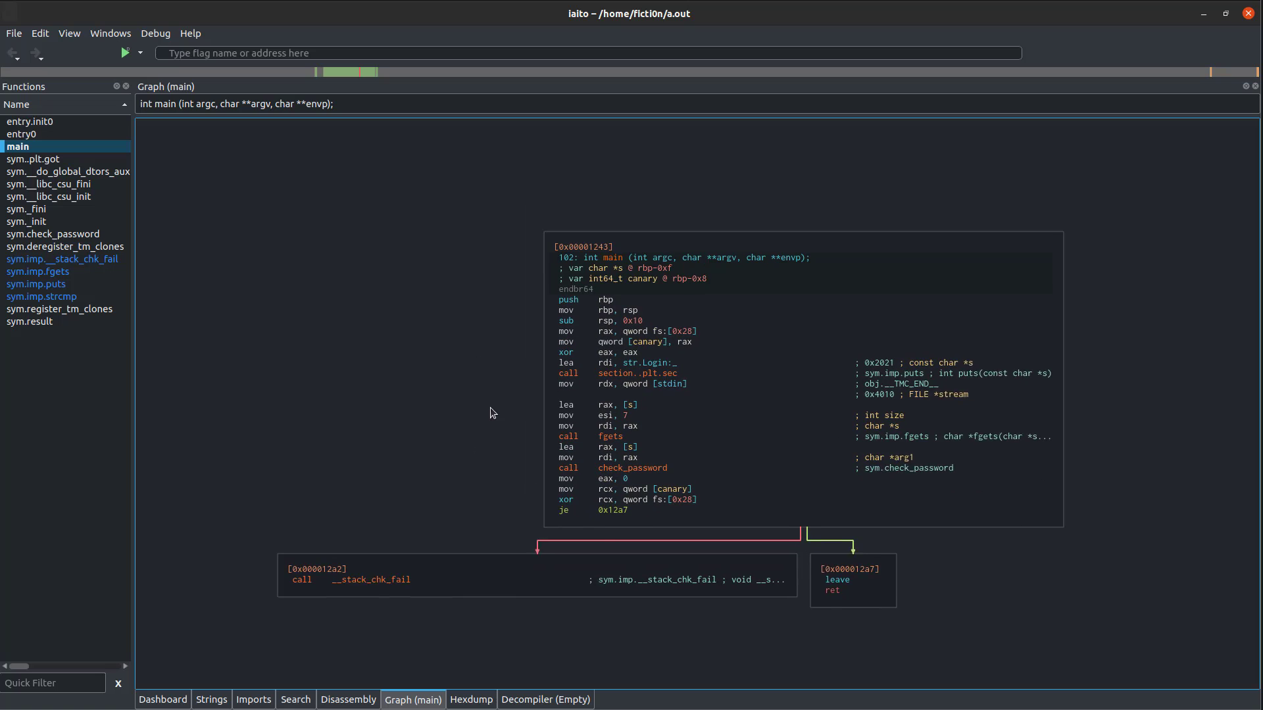
scroll(490, 413, down, 1)
click(543, 703)
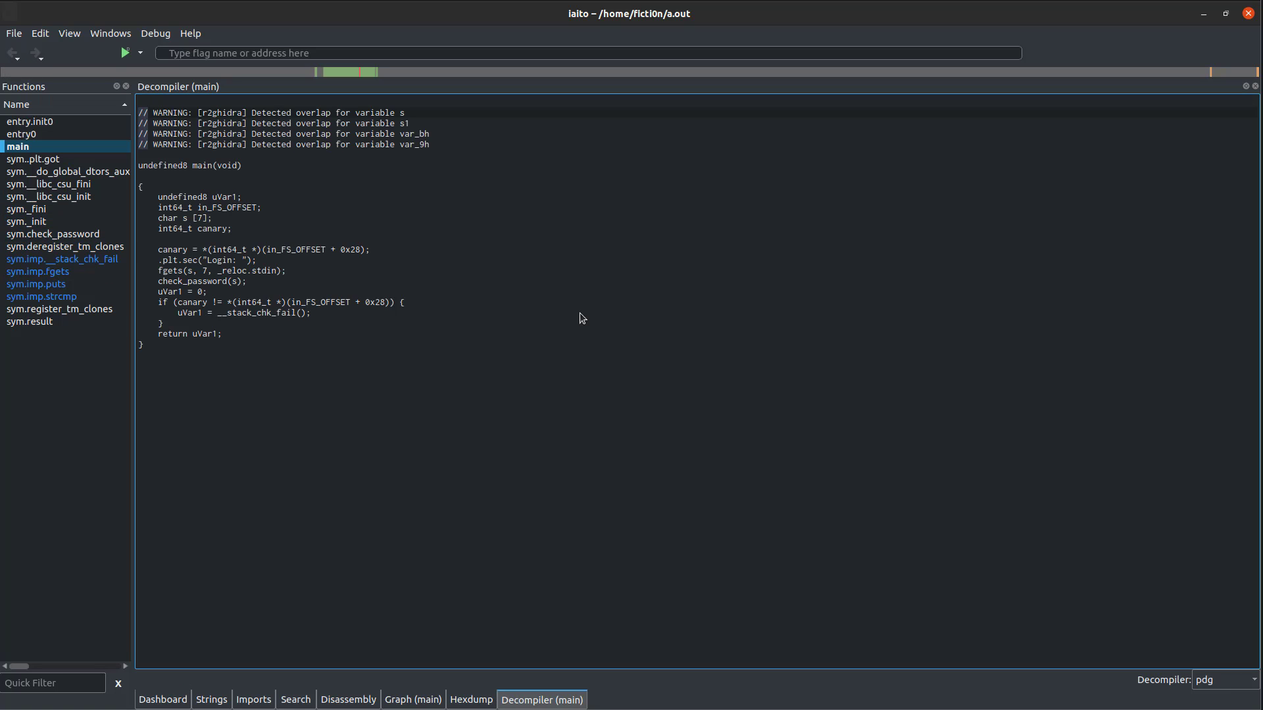
- Check the available decompilers for main and switch from pdg to pdc
click(1211, 682)
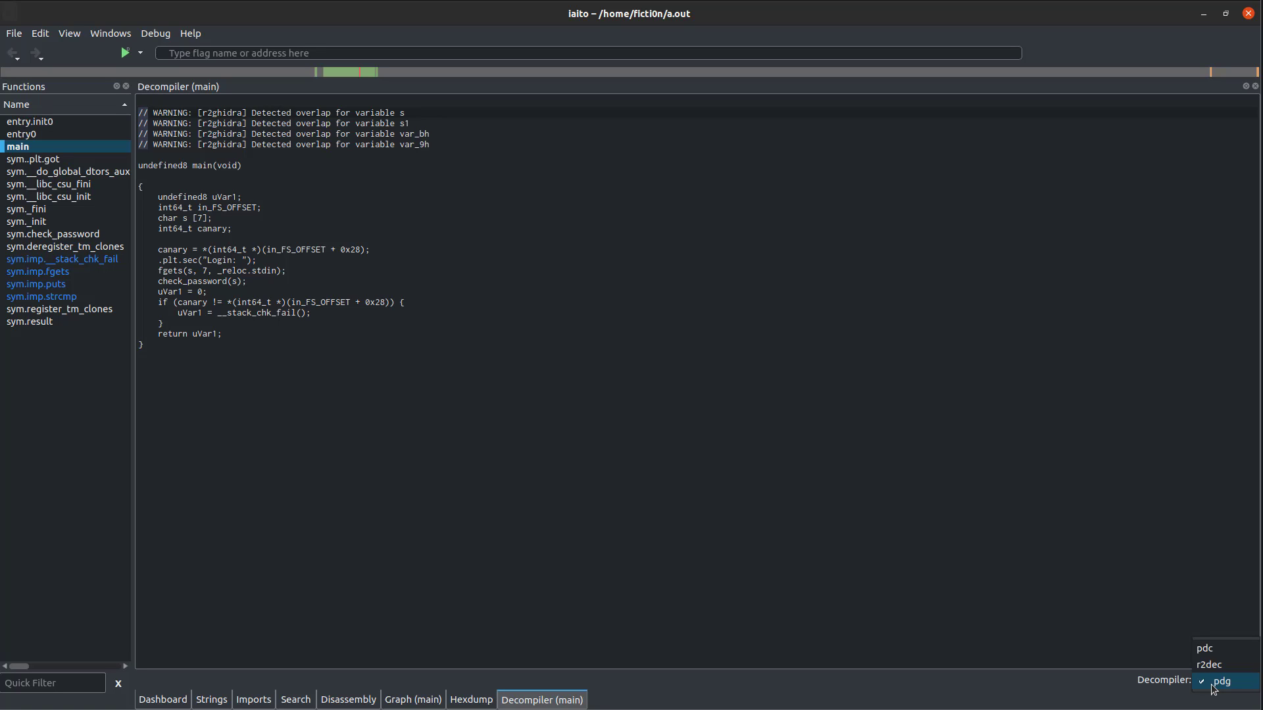
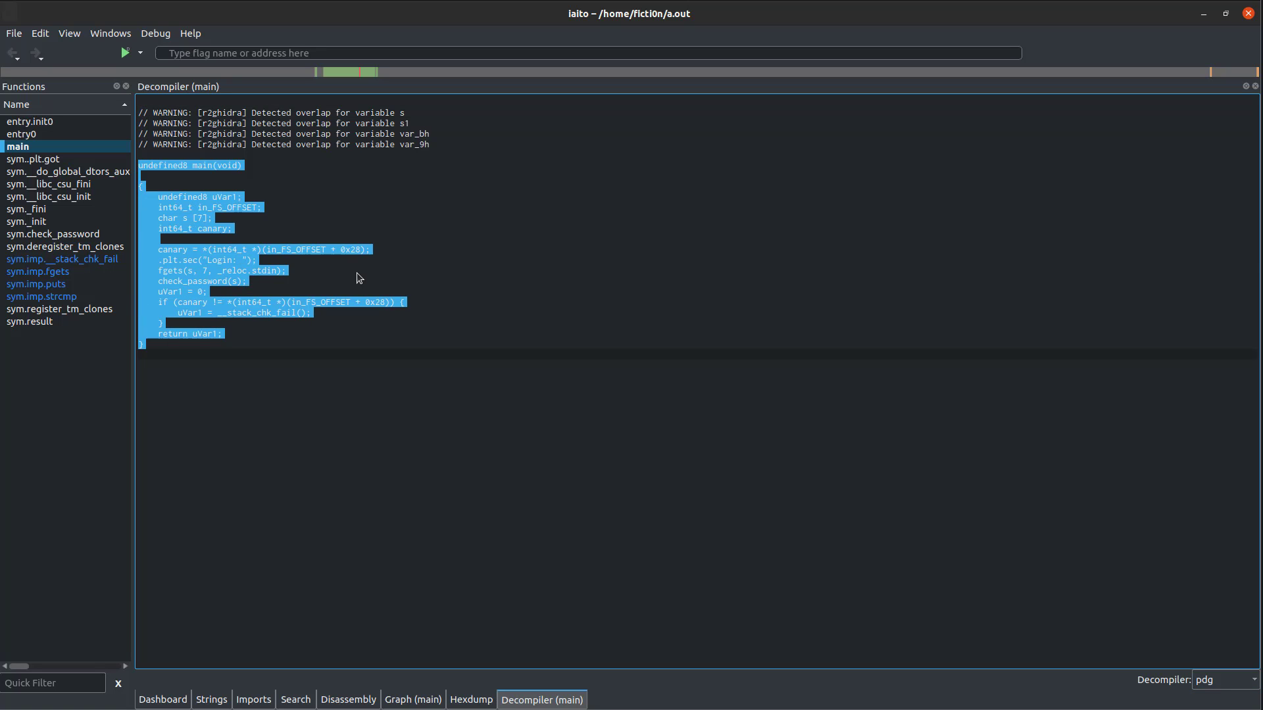
click(357, 273)
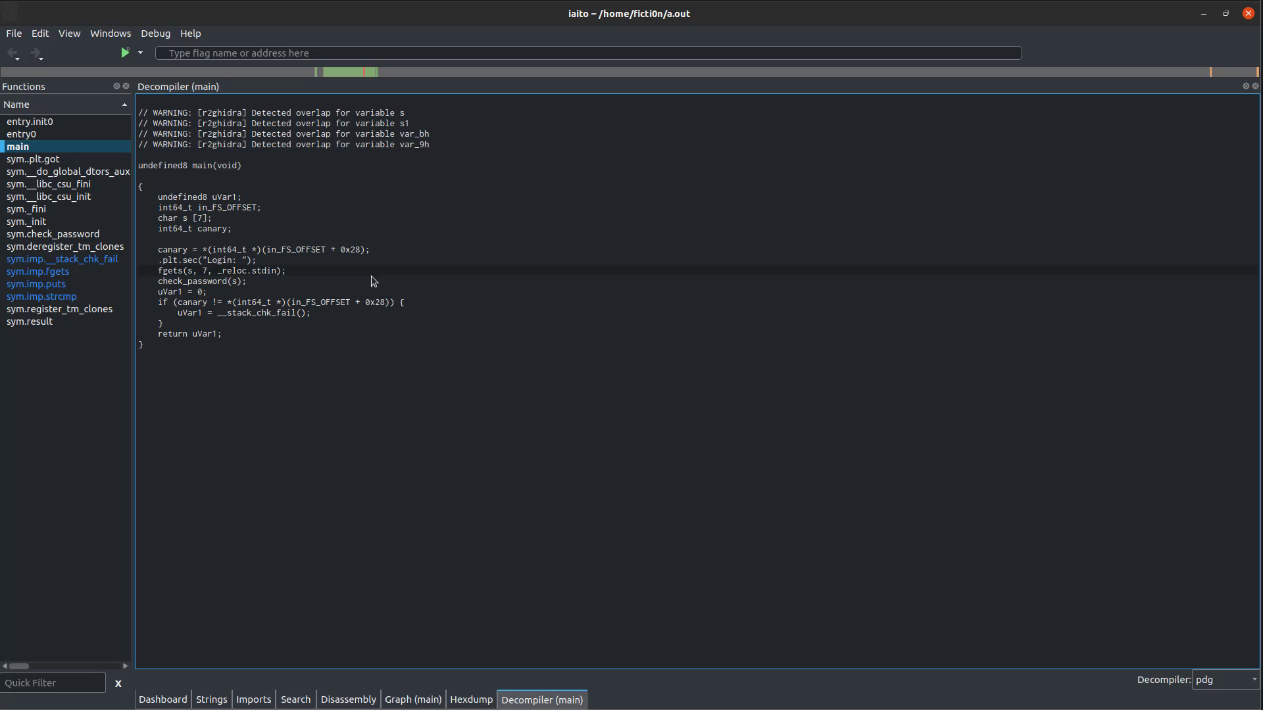
click(1213, 681)
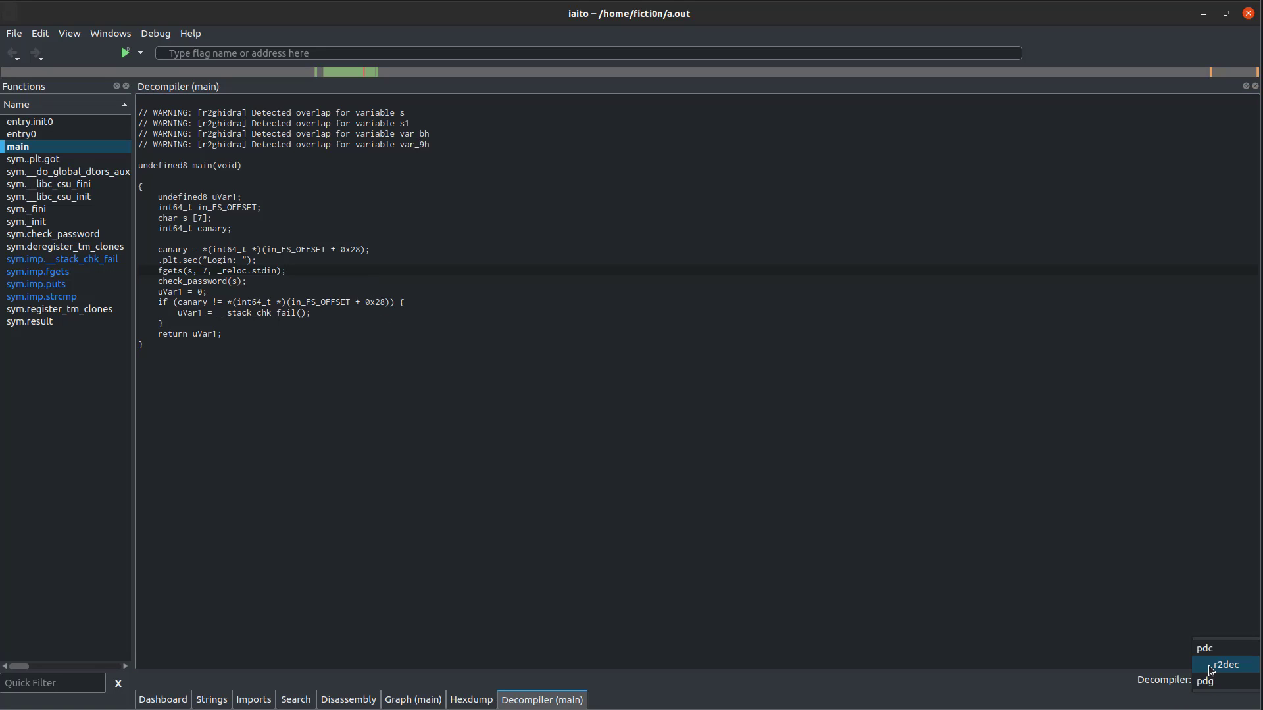
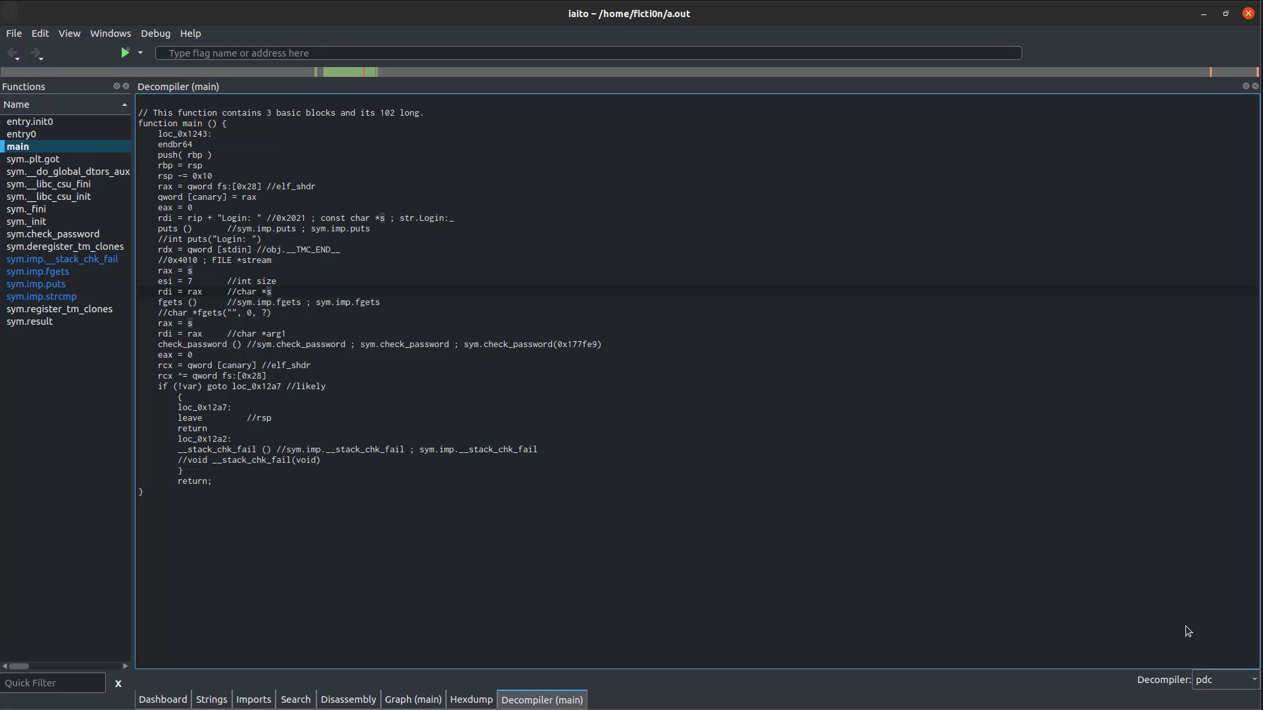
click(1231, 680)
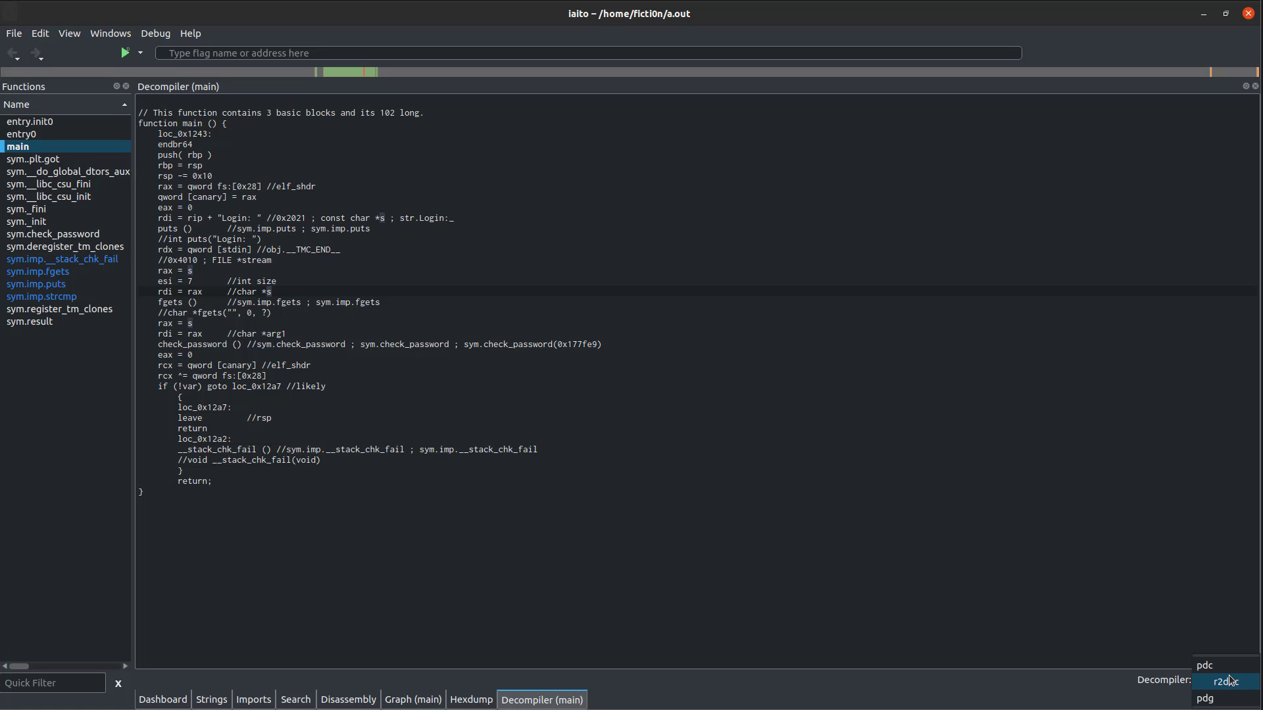
click(451, 274)
- Reopen main and view it in the disassembly and as a graph
double_click(49, 146)
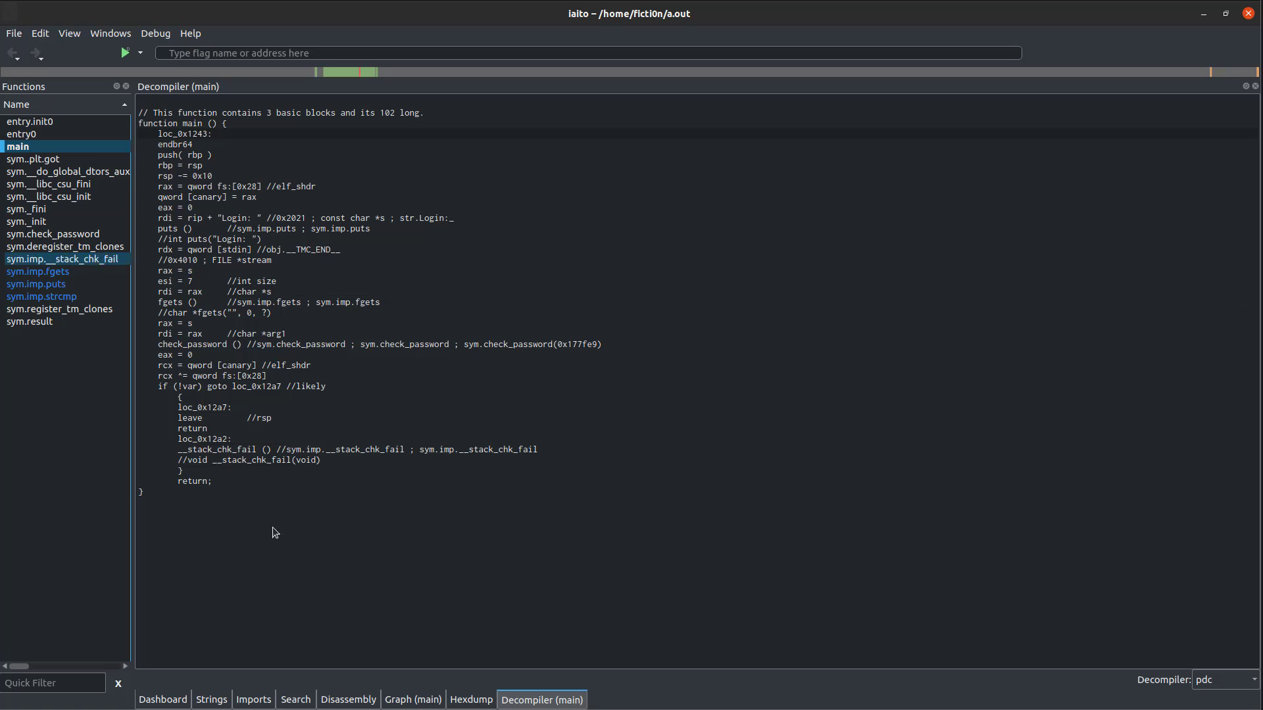
click(340, 700)
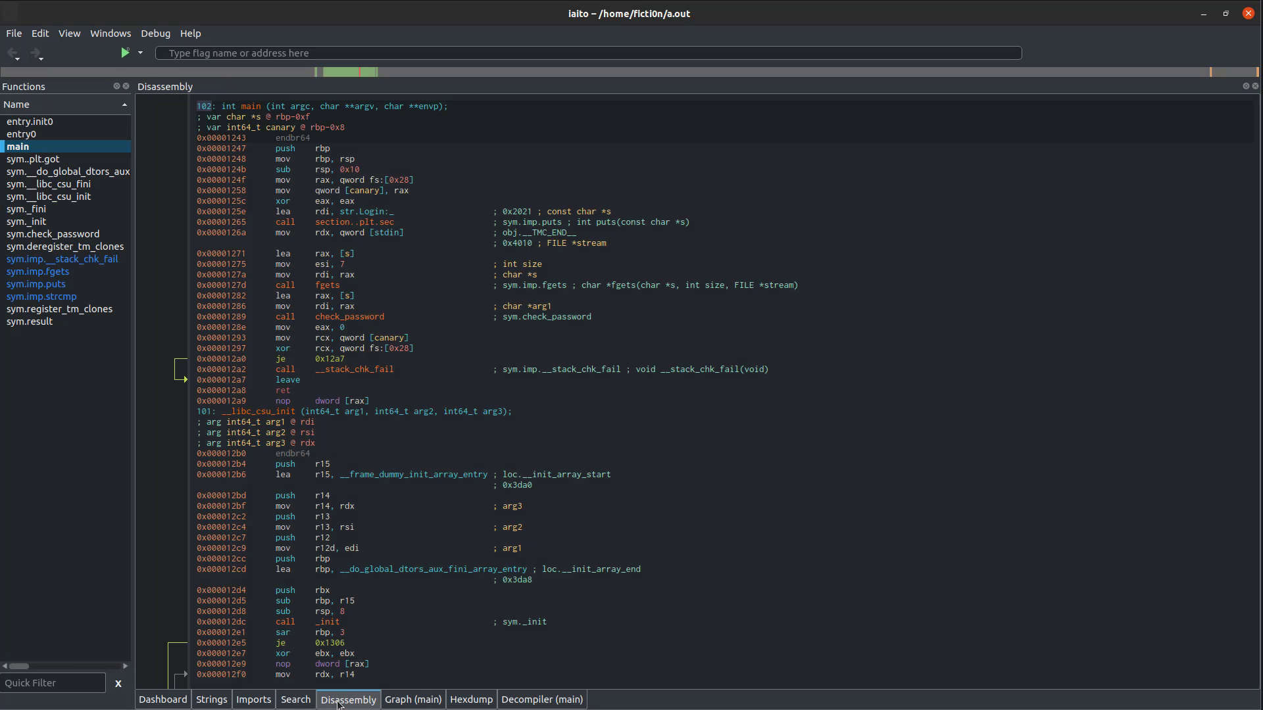
click(420, 700)
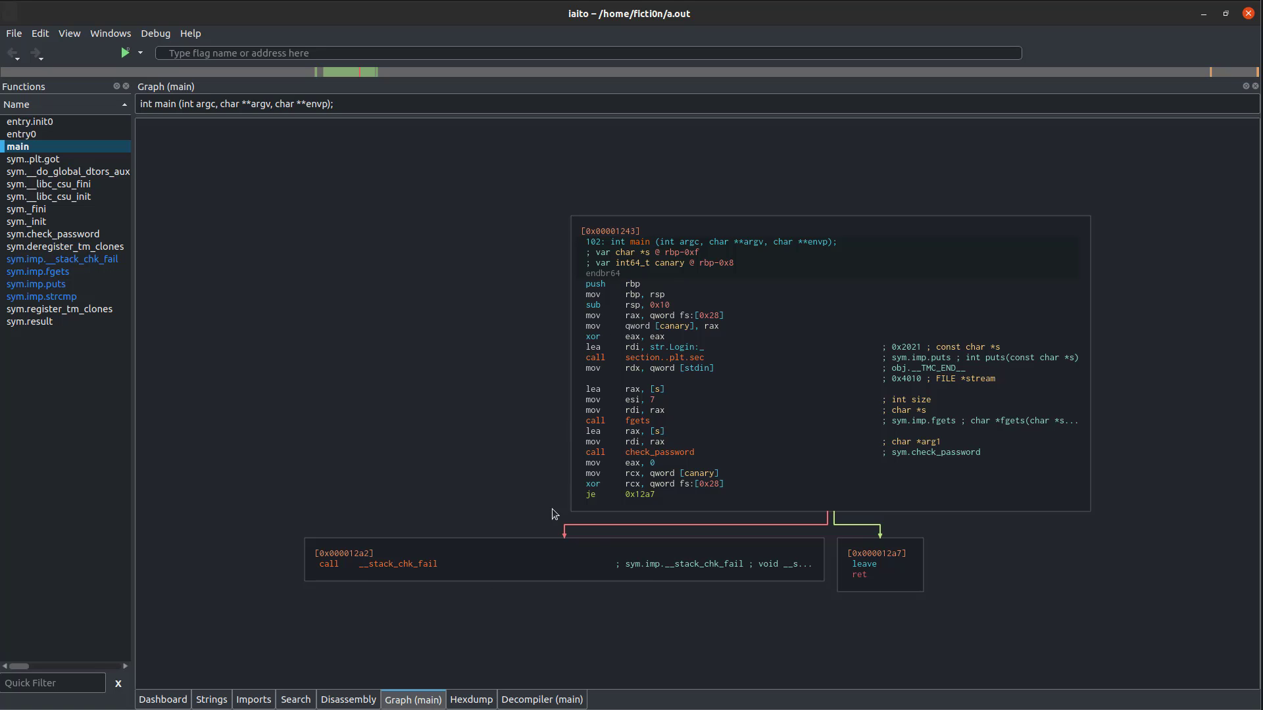
- Follow the check_password call from main's graph, and return to its caller through the function's cross-references
double_click(660, 453)
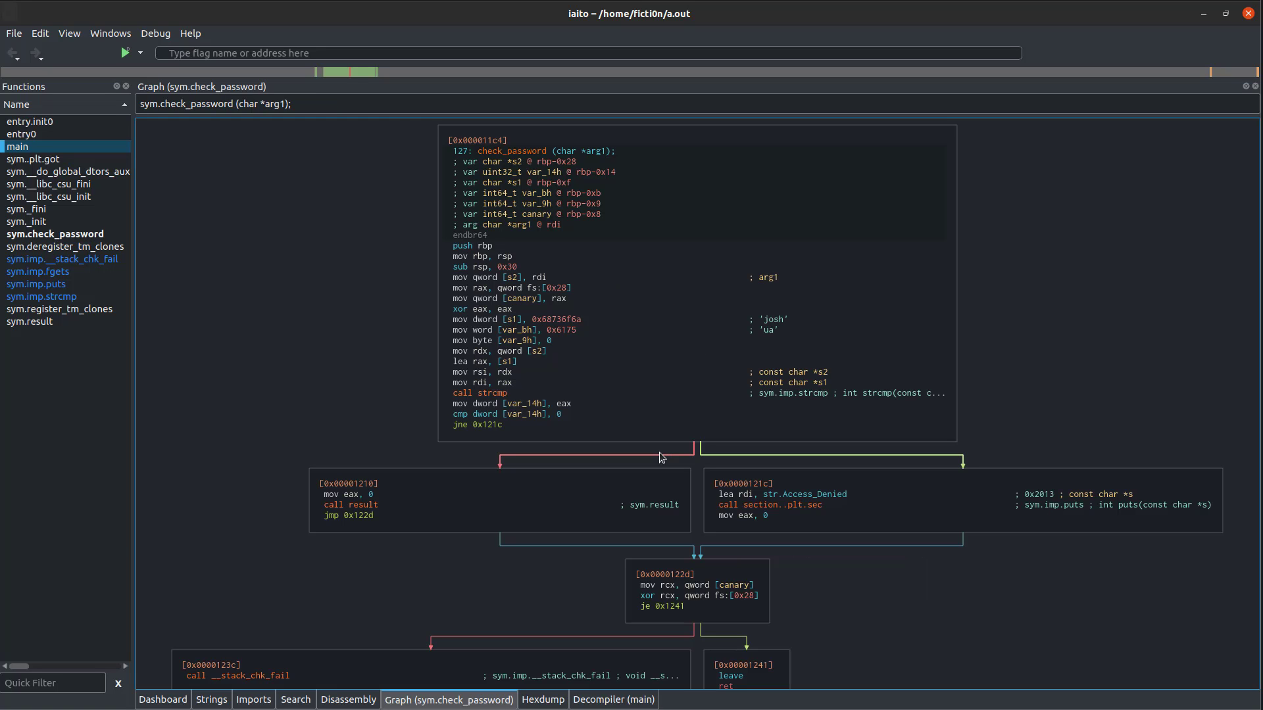
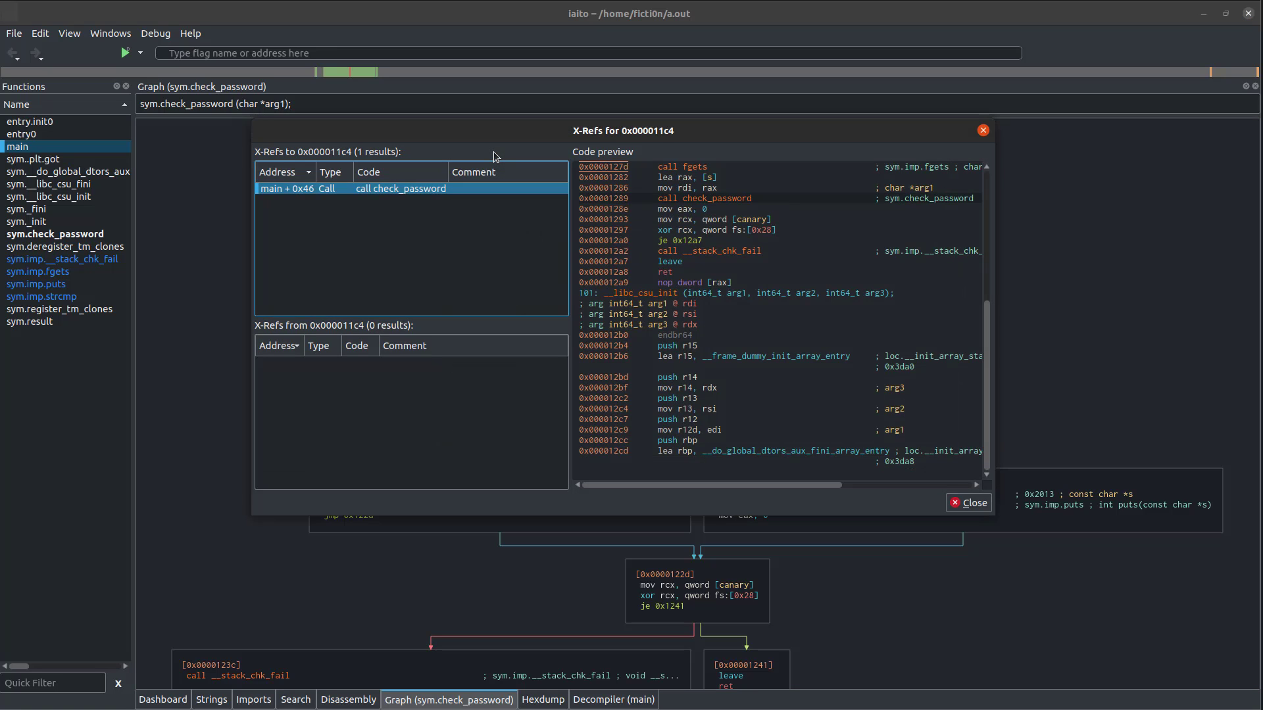
double_click(406, 188)
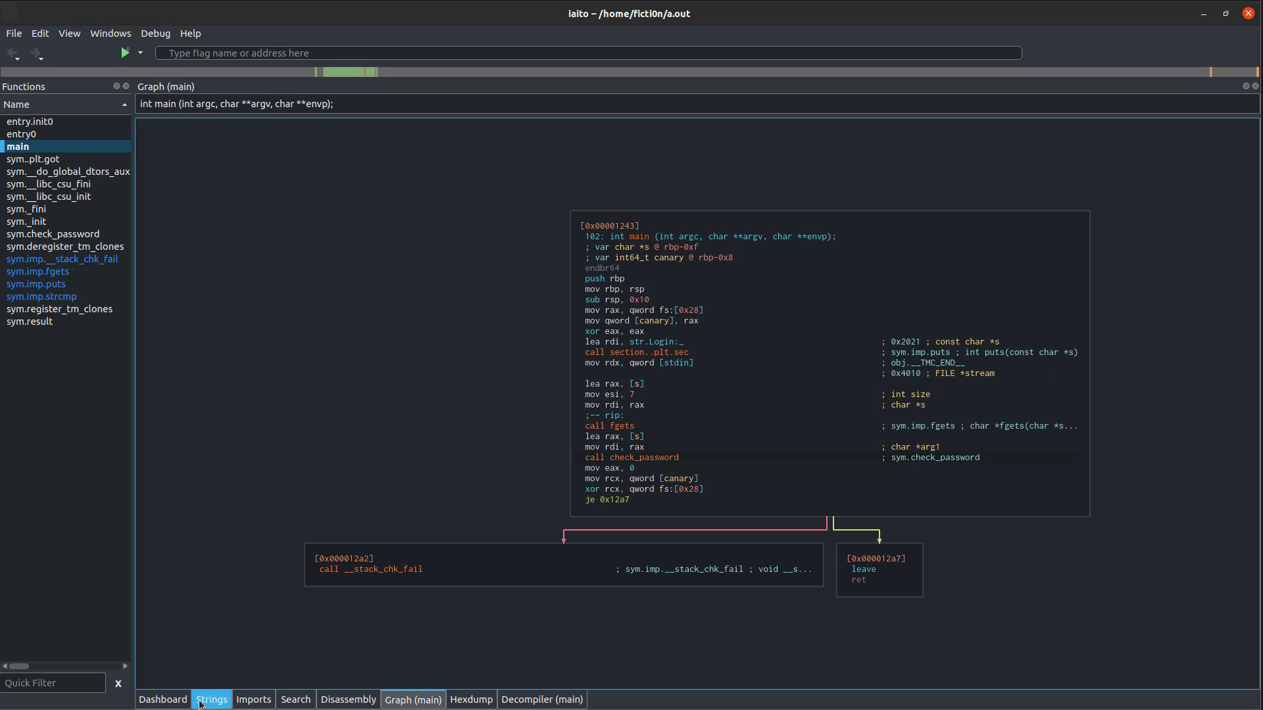
- Filter the binary's strings by "gr" and open the "Access Granted" string in the disassembly
click(224, 699)
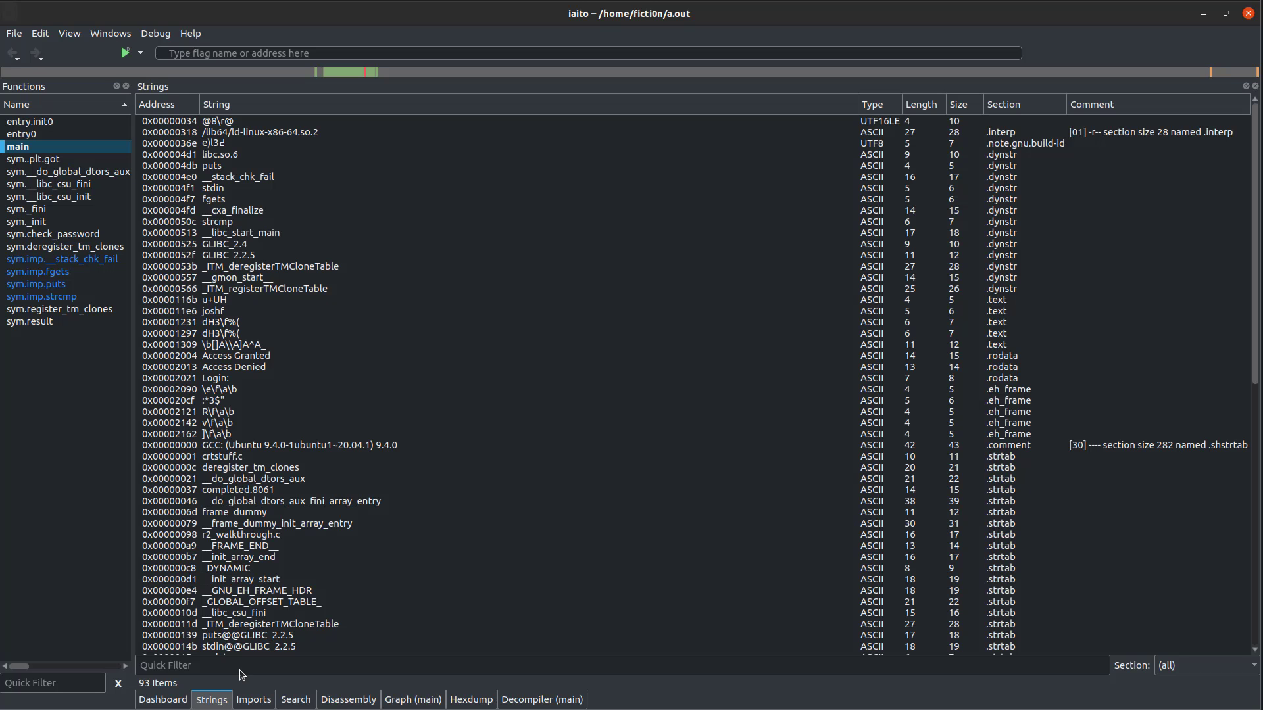
click(259, 665)
text(gra)
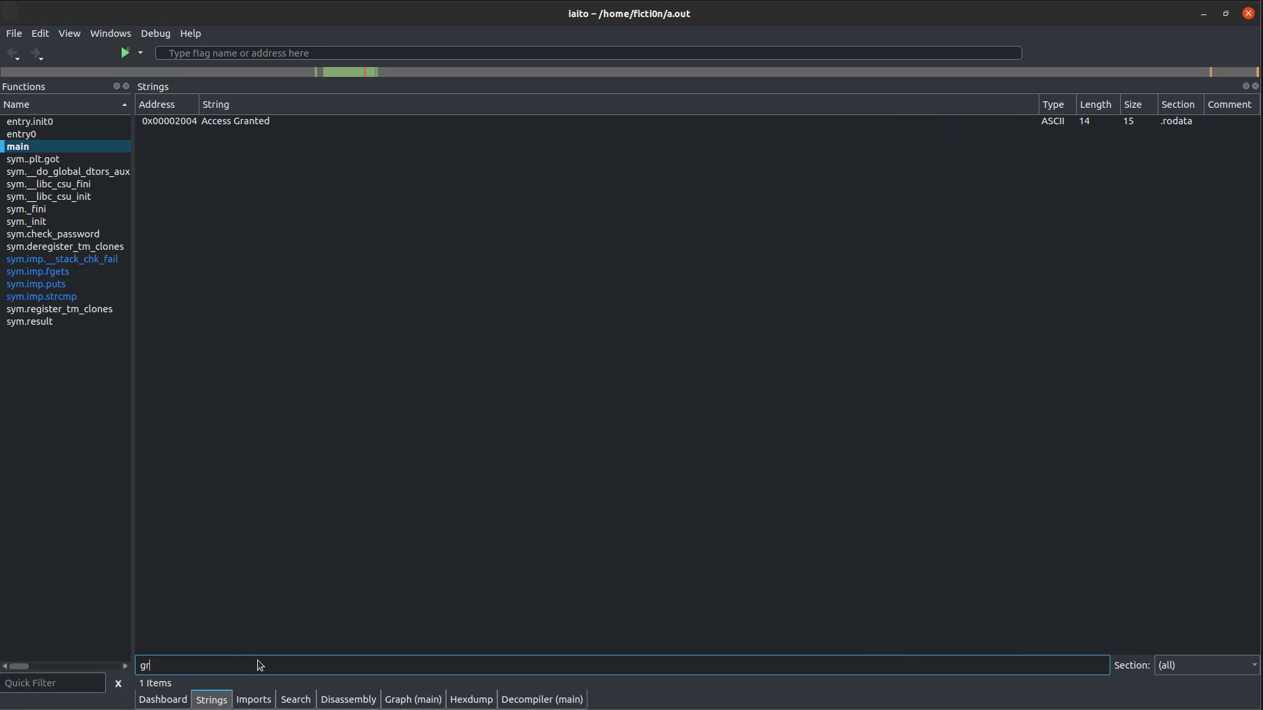
click(246, 121)
double_click(221, 117)
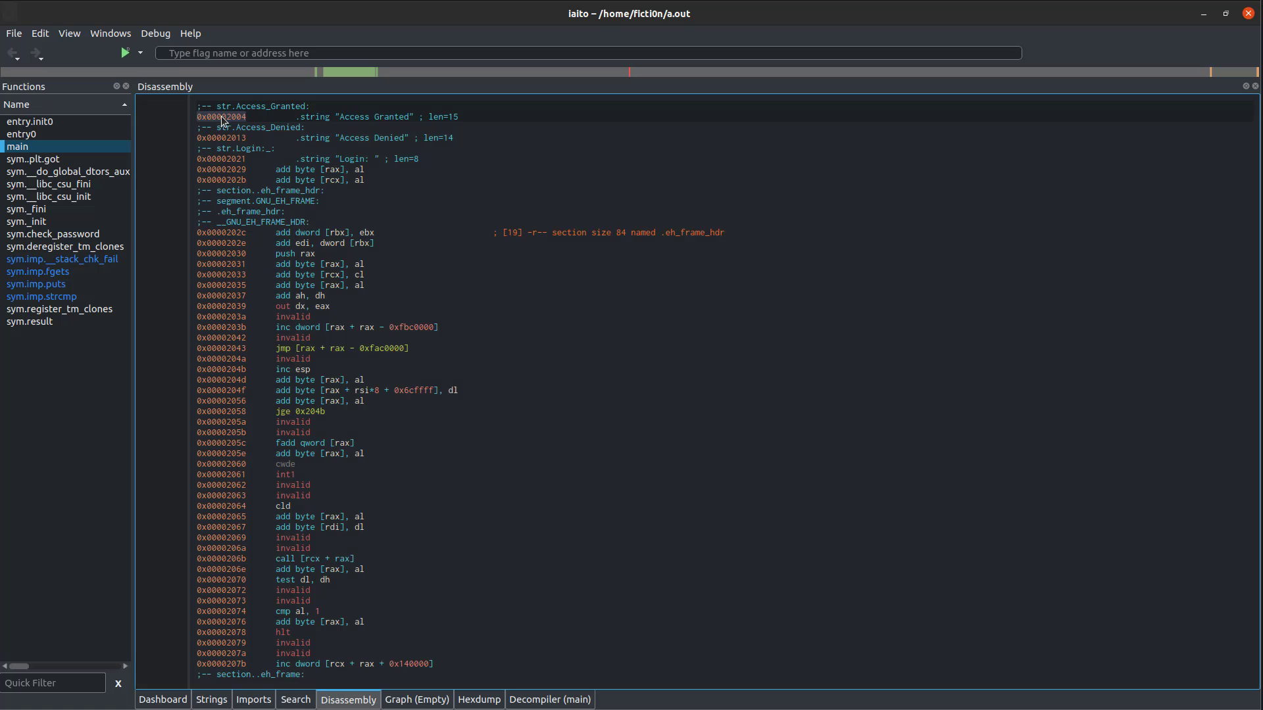
click(358, 117)
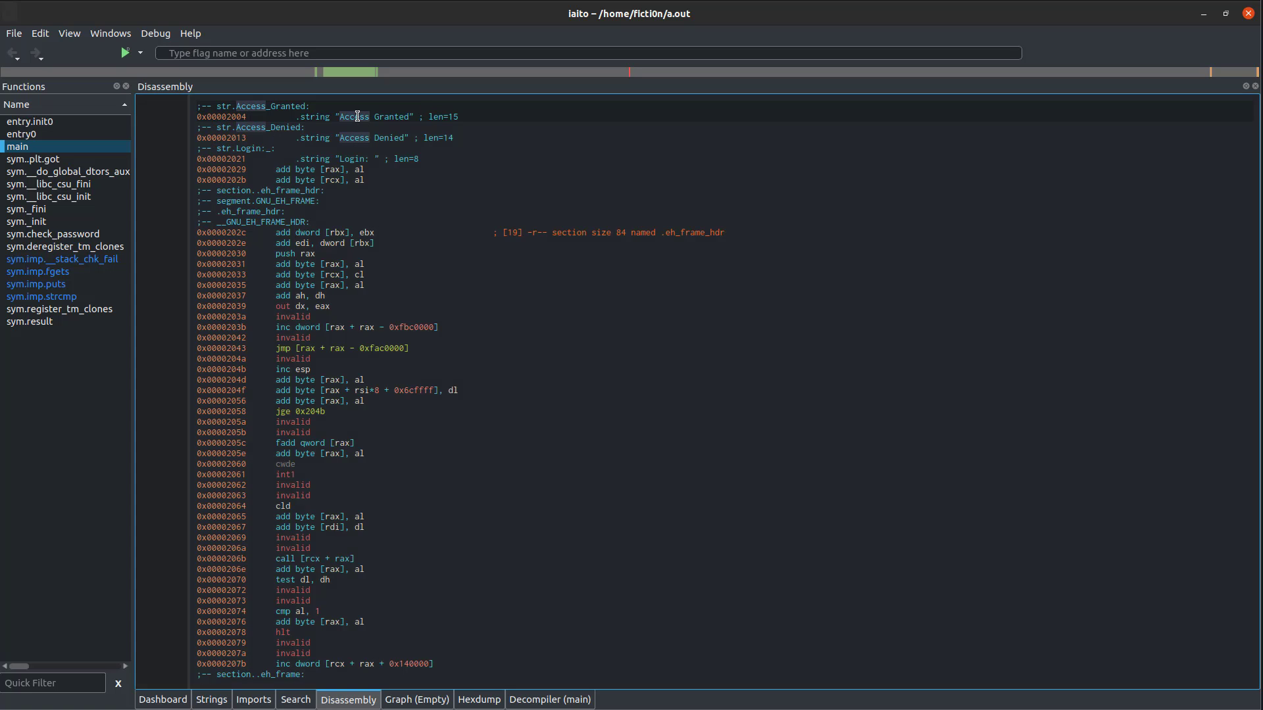
- Check the imports list and view the bytes at the "Access Granted" string as a hexdump
click(243, 703)
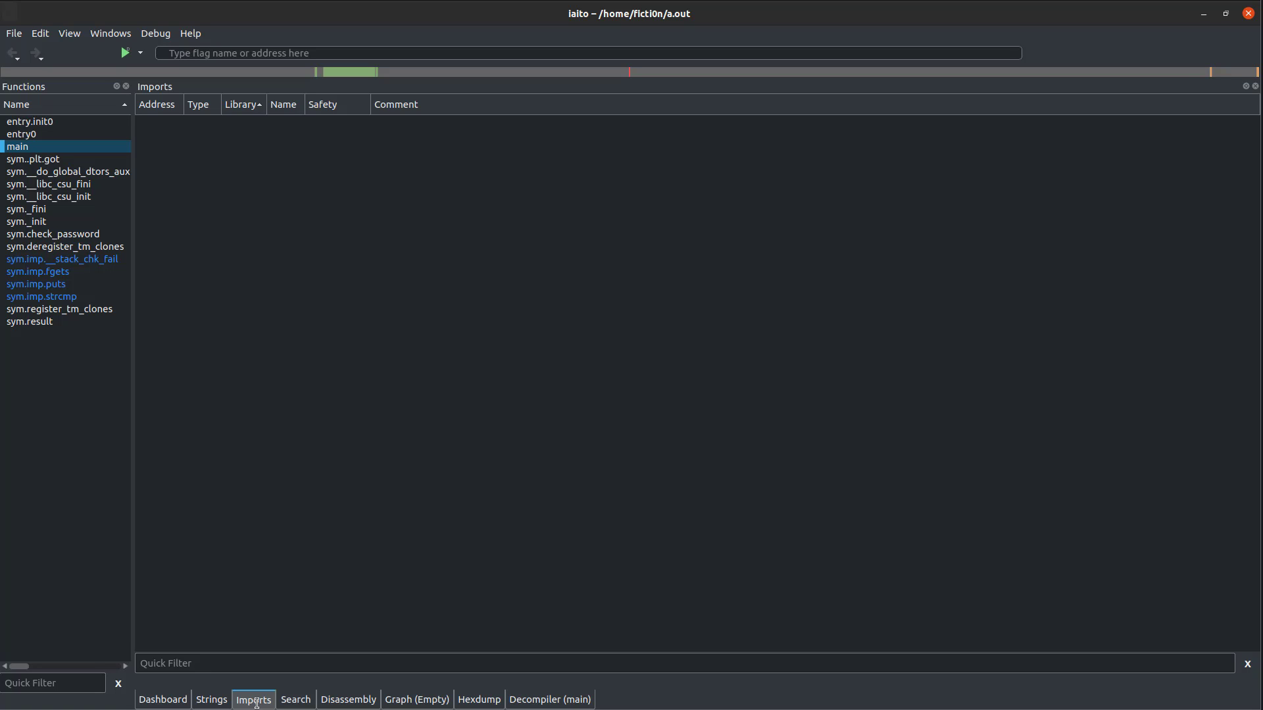
click(351, 702)
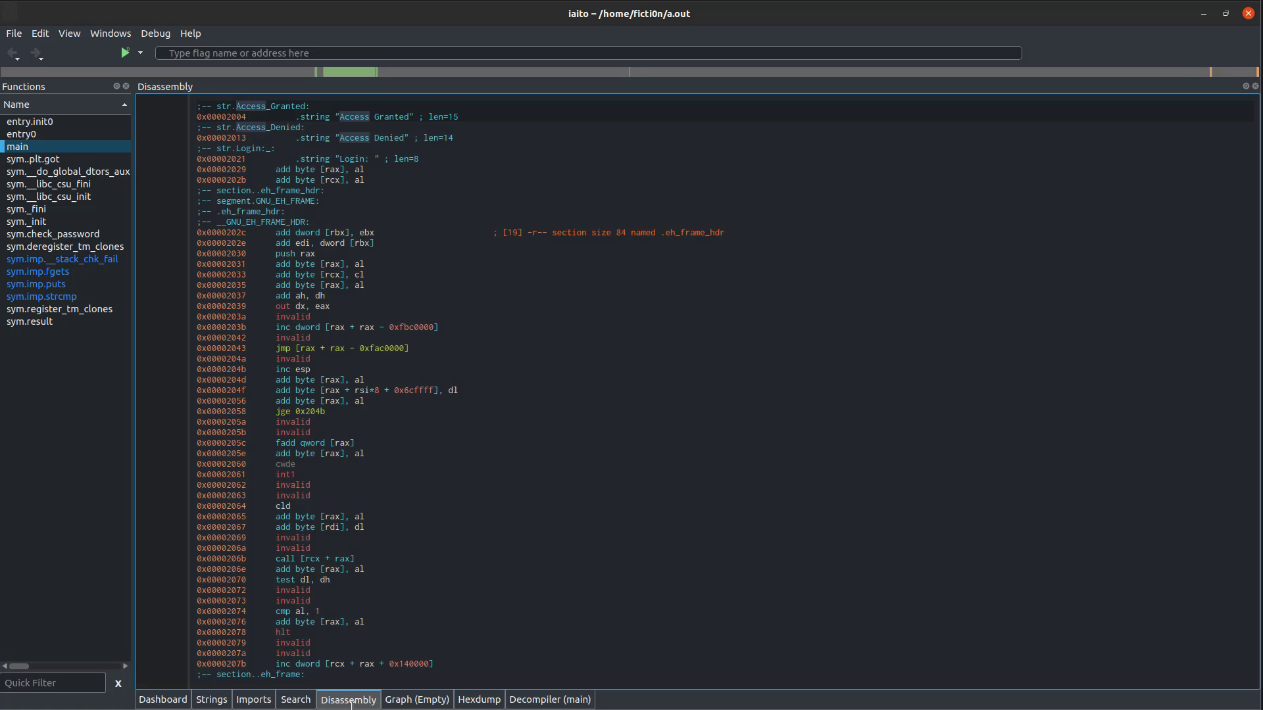
click(469, 701)
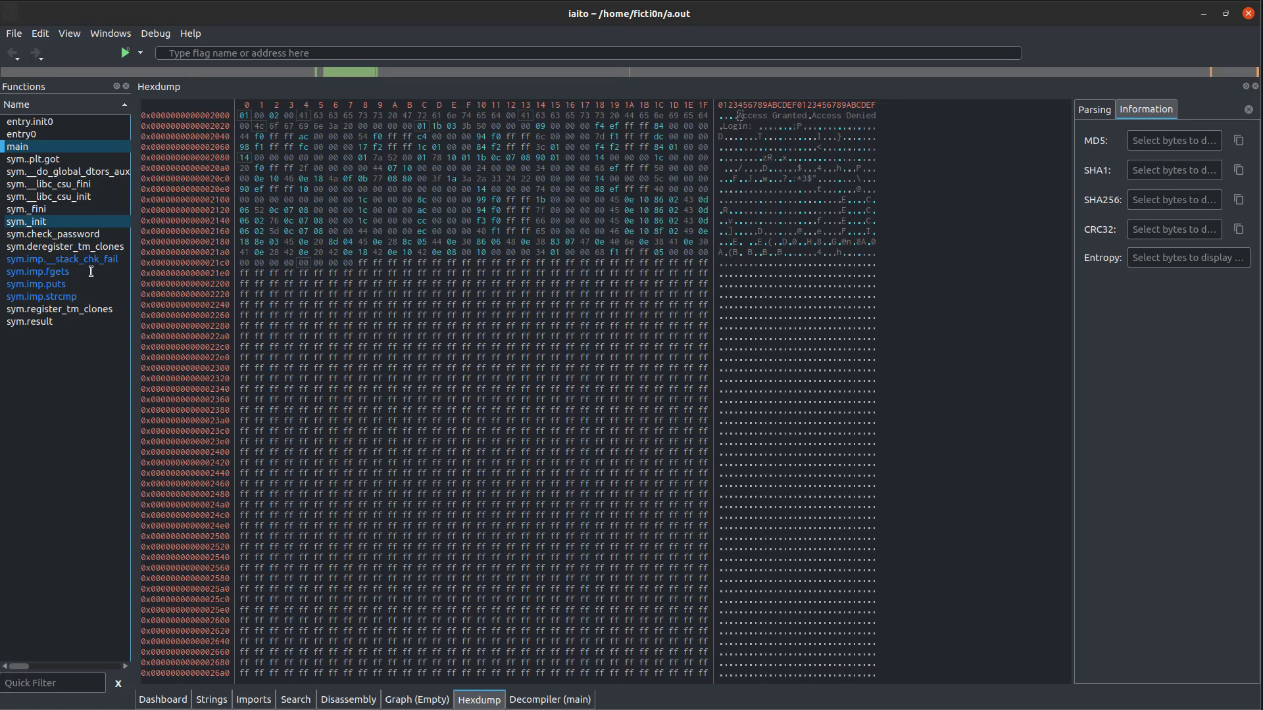
- Open the imported strcmp function and view it in the decompiler and as a graph
click(70, 285)
key(Down)
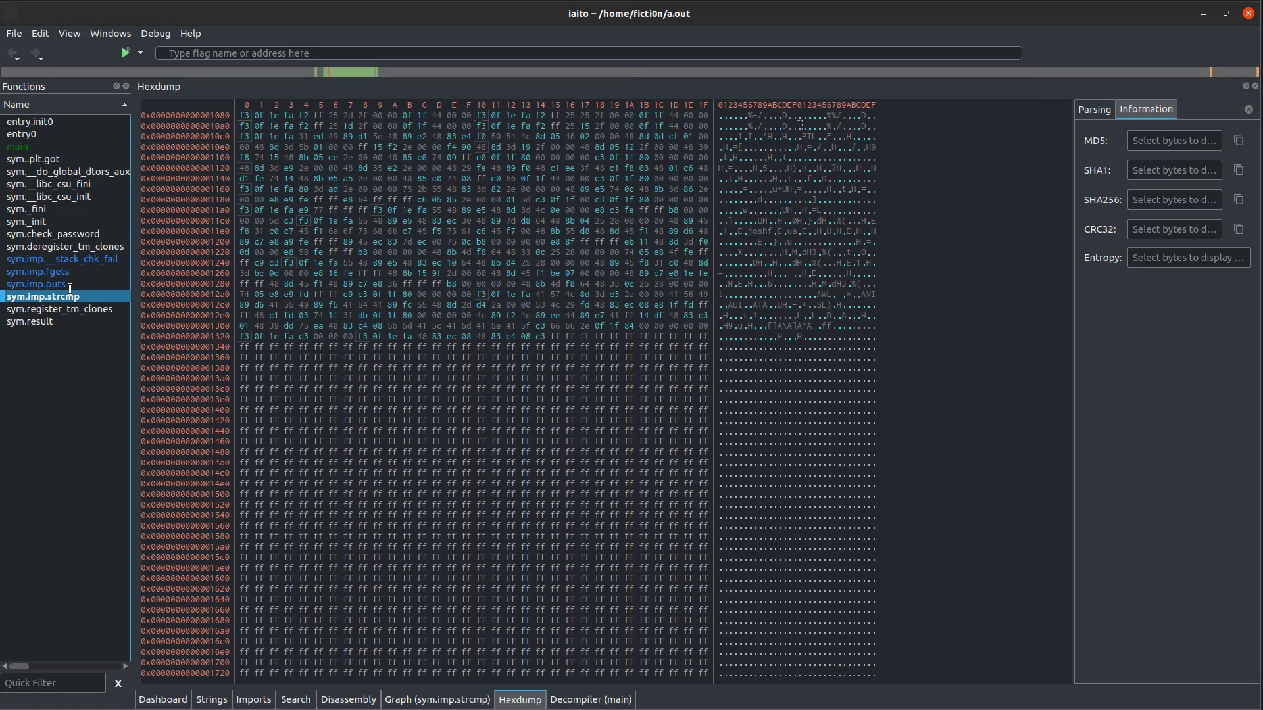
click(617, 701)
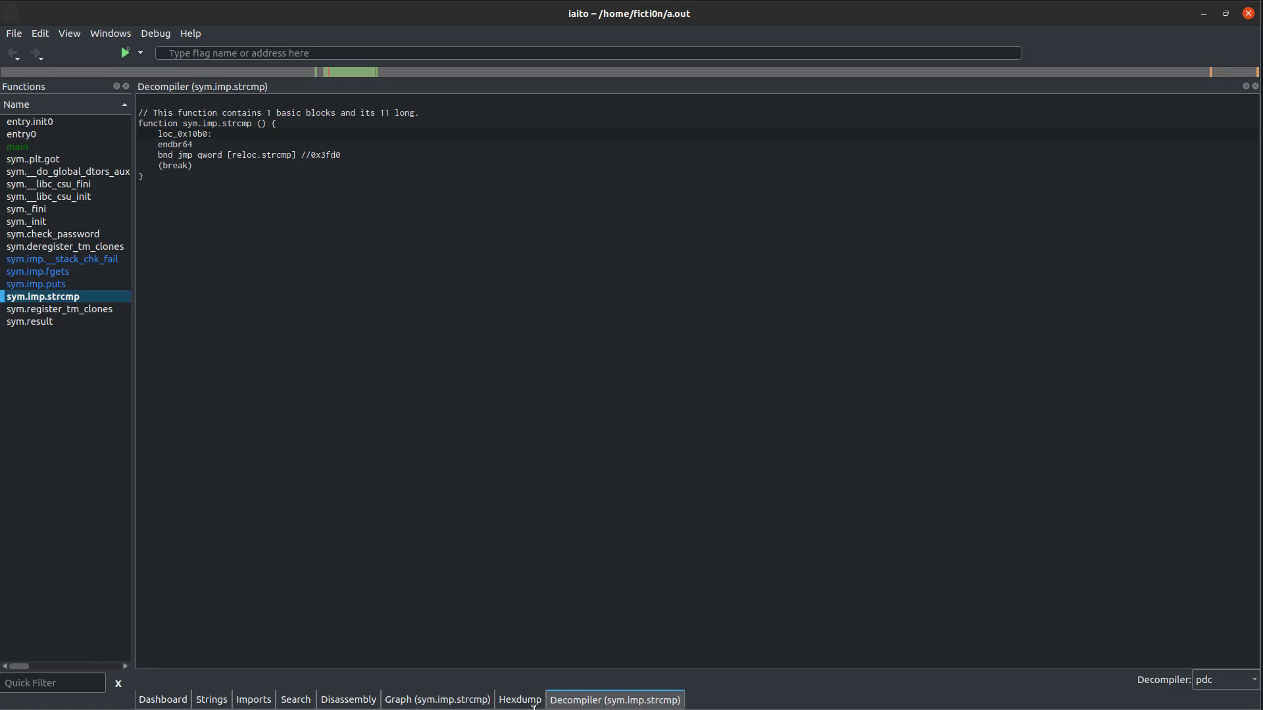
click(513, 701)
click(437, 700)
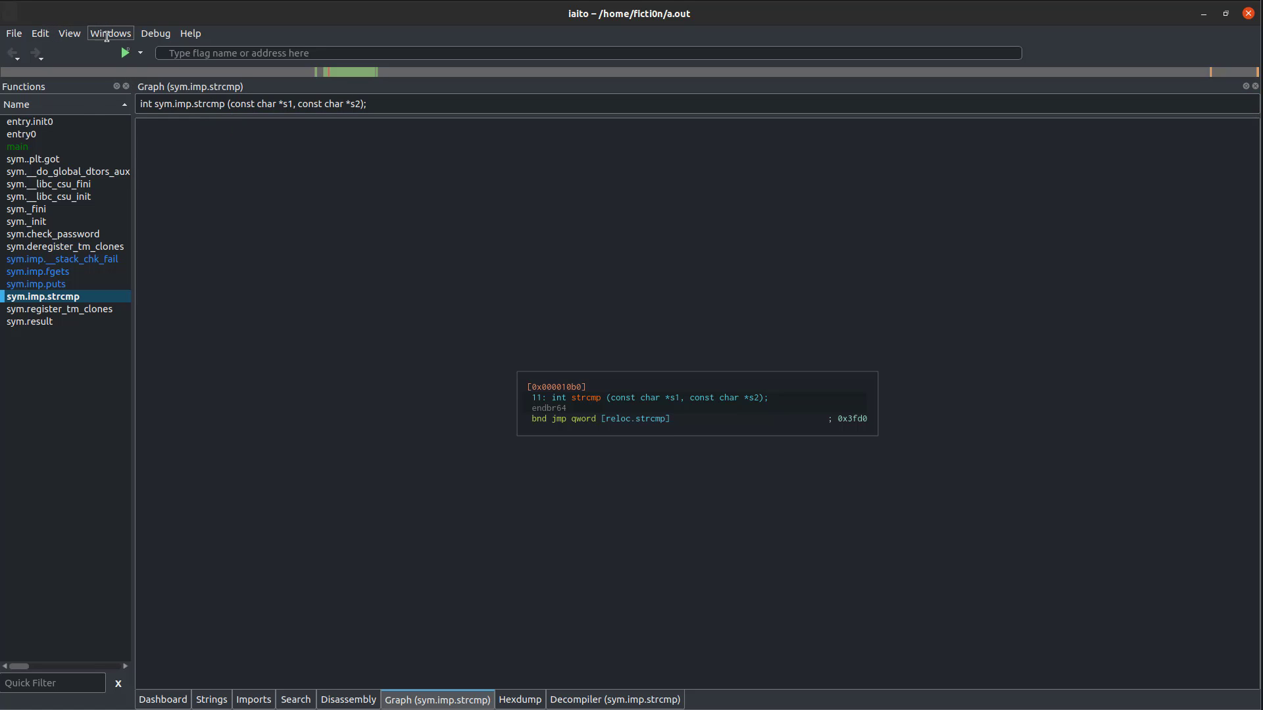
- Set the interface theme to Midnight in the appearance preferences
click(12, 34)
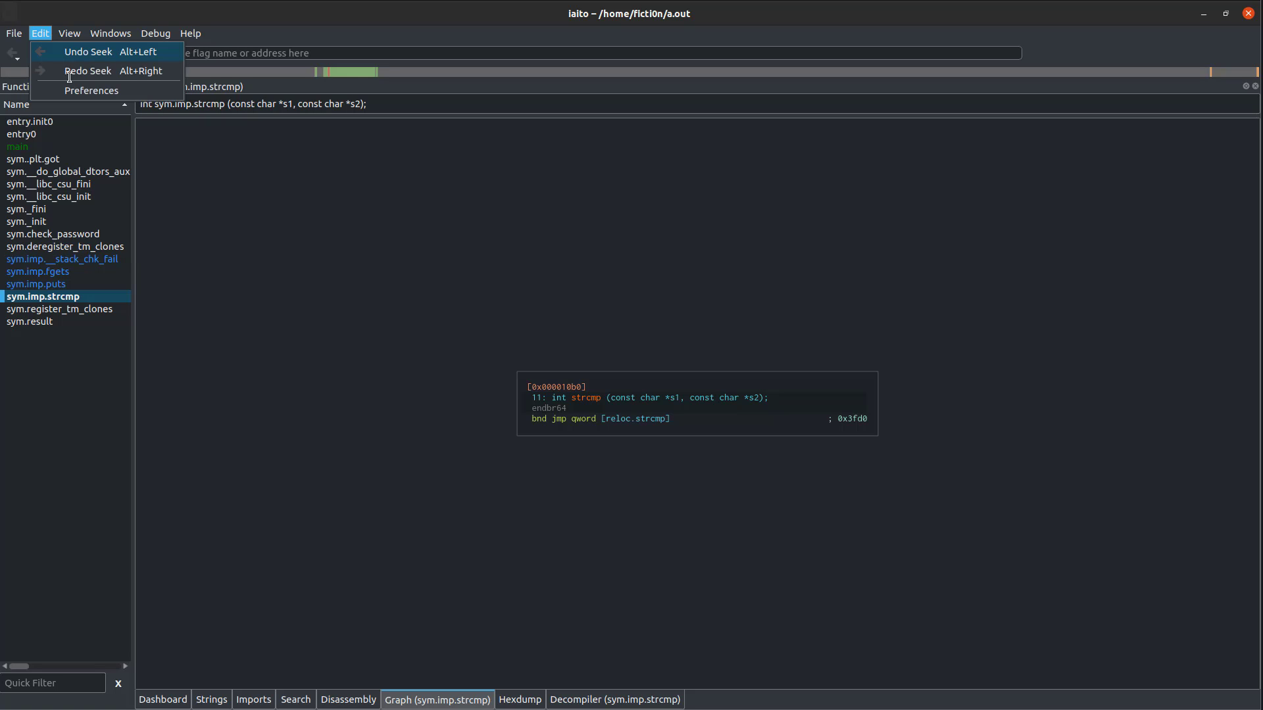
key(Escape)
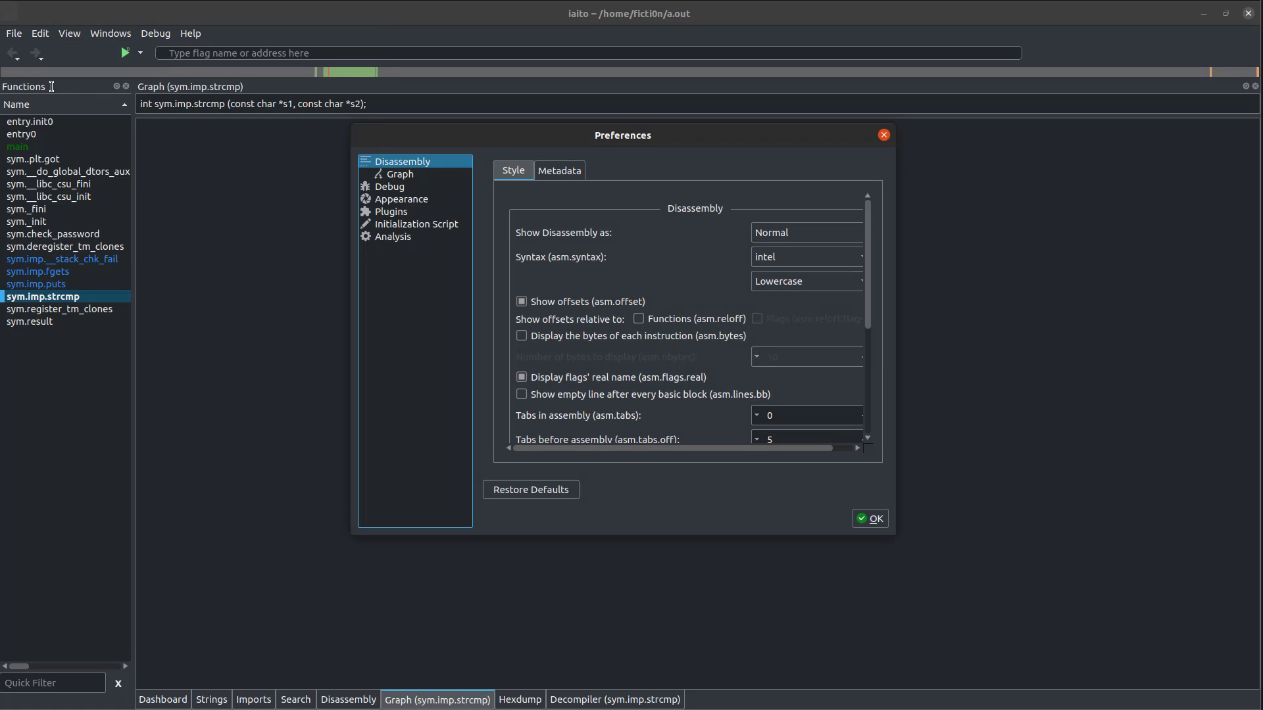
click(424, 198)
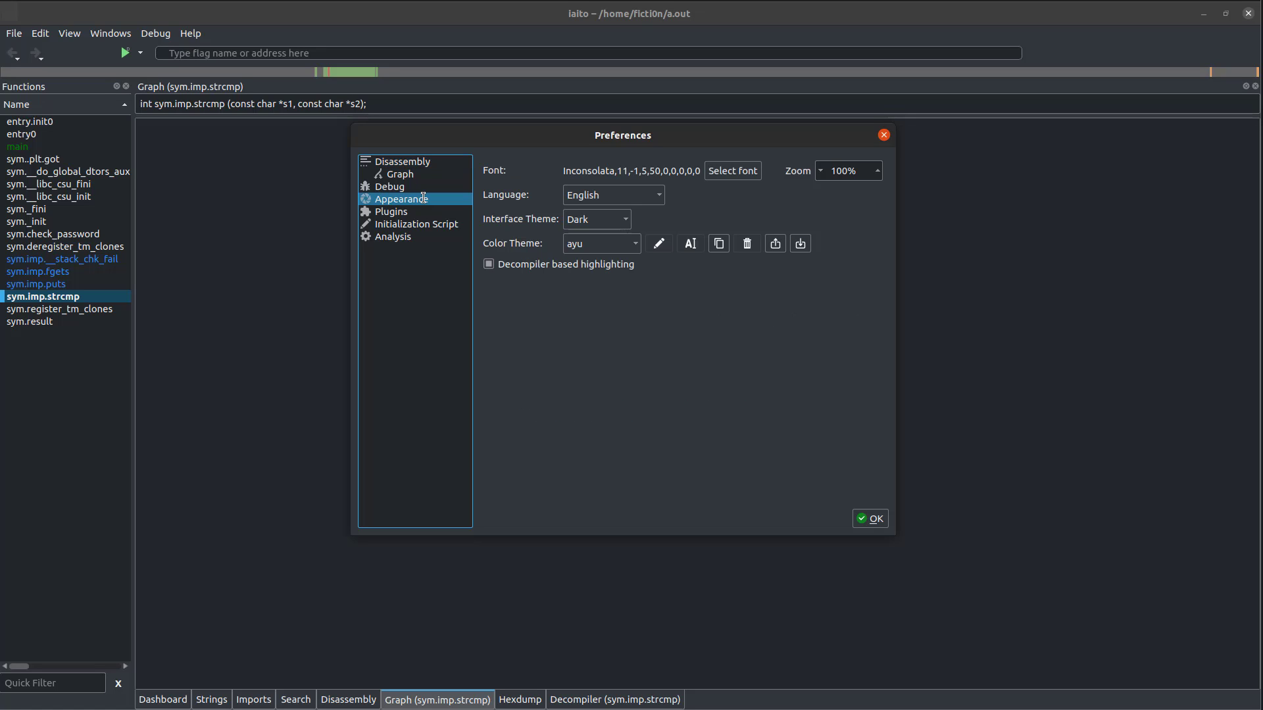
click(595, 218)
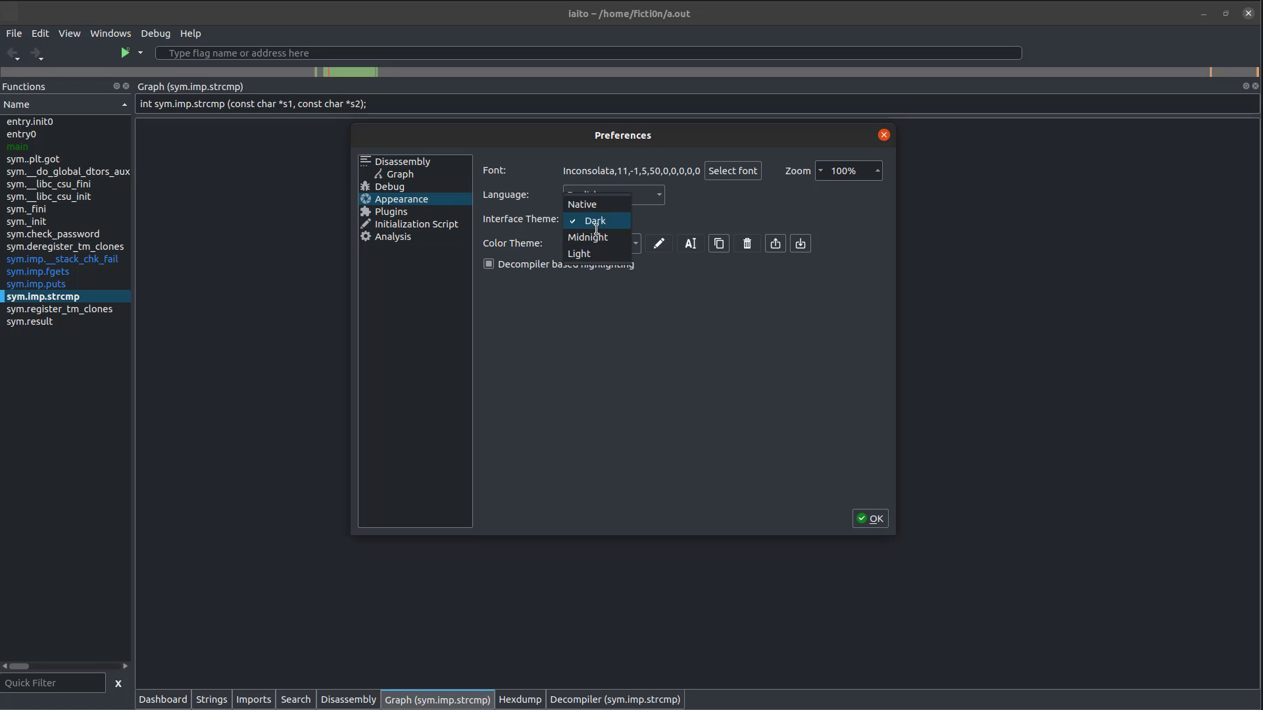
click(592, 237)
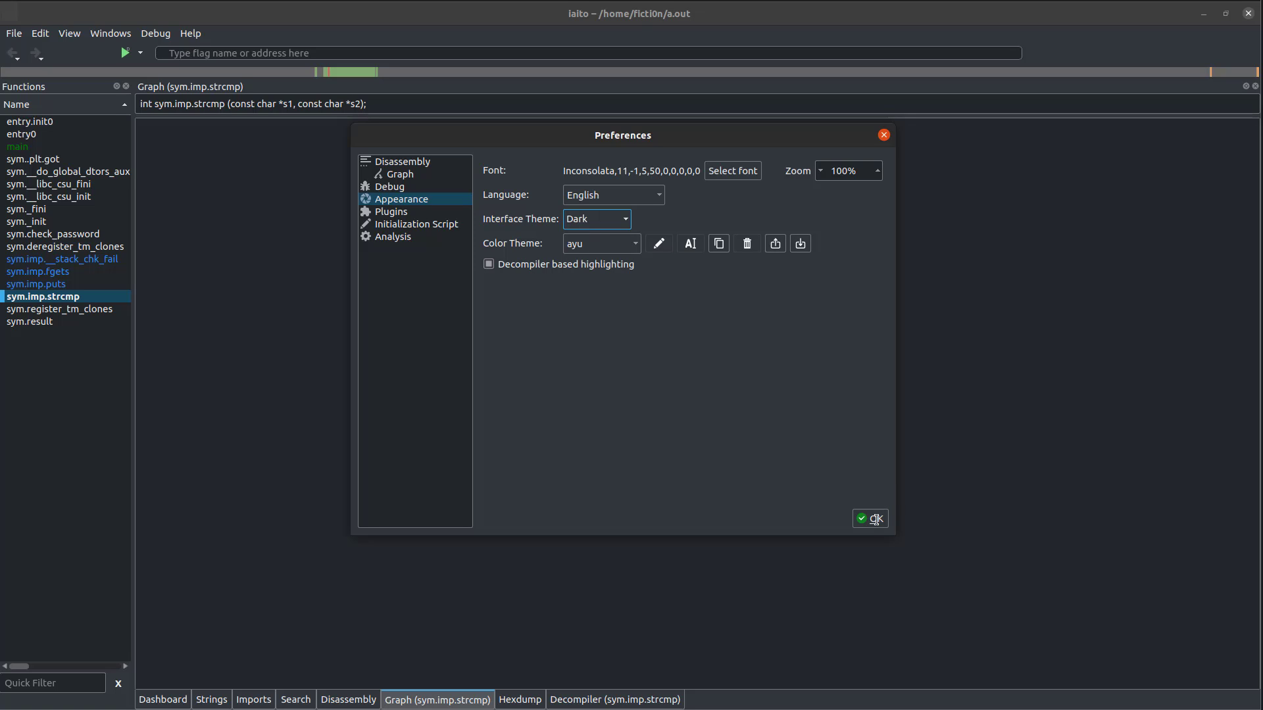
click(875, 520)
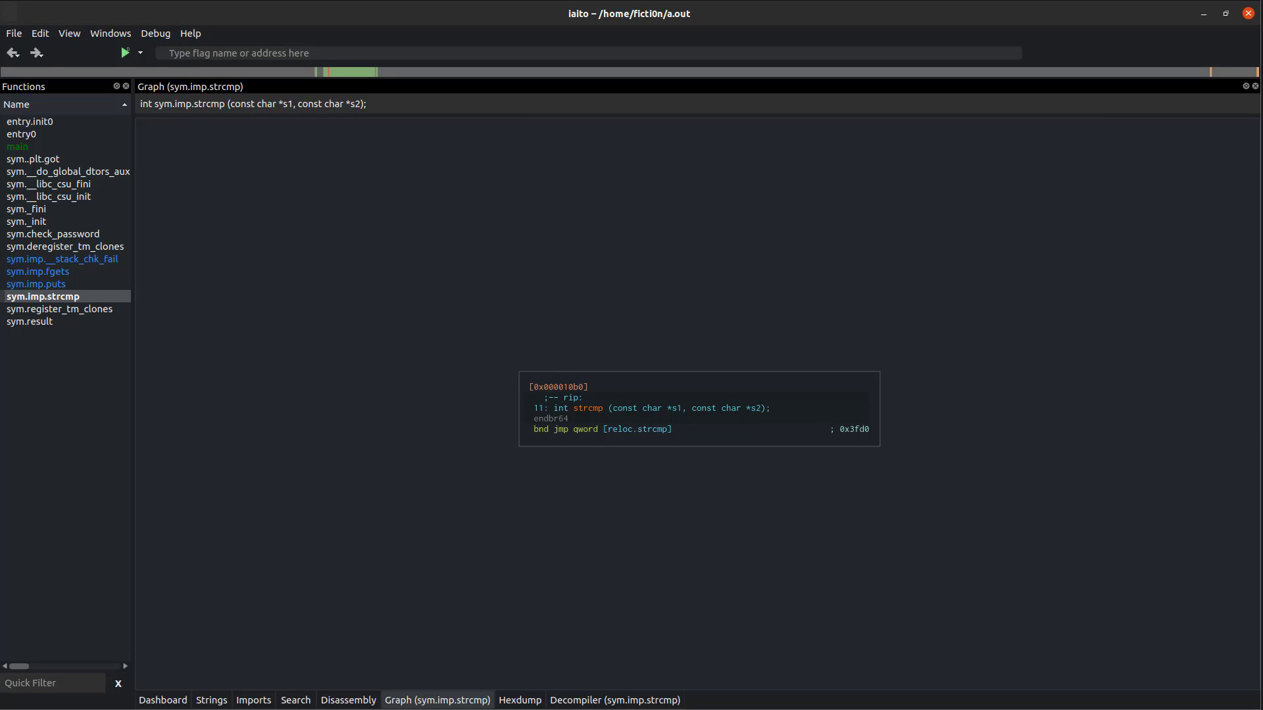
- Reopen the application preferences
click(9, 33)
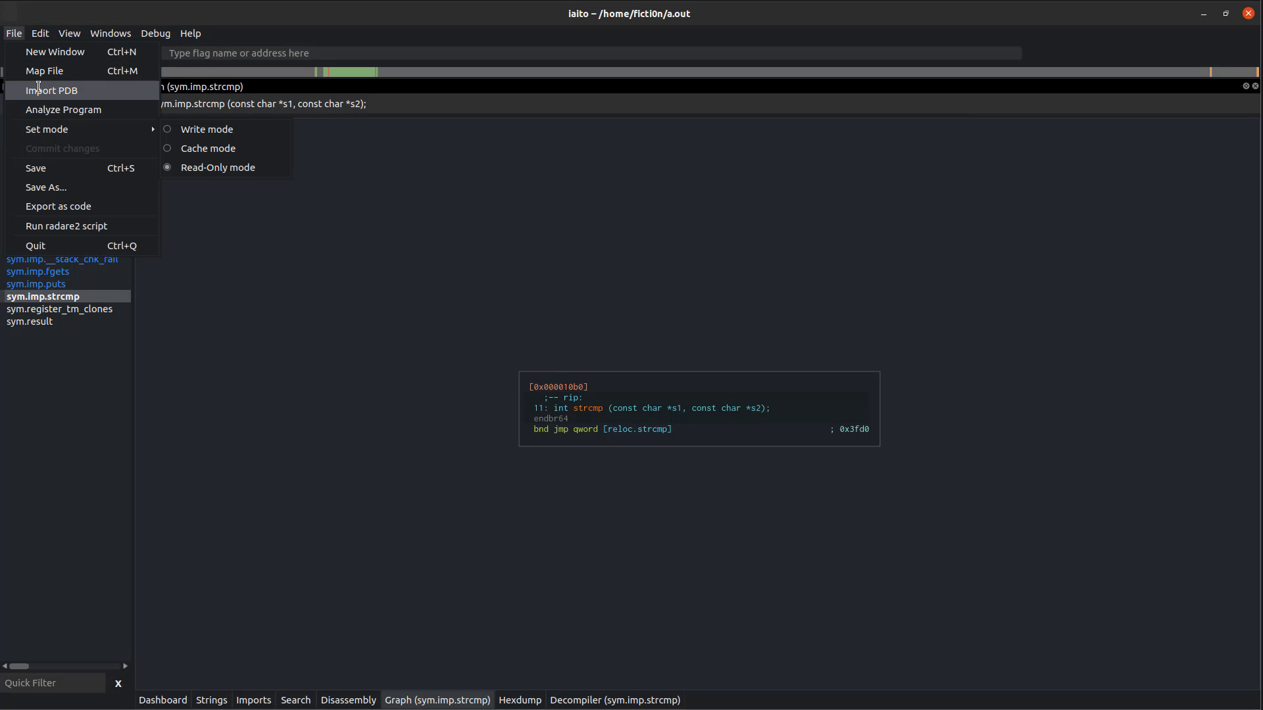
click(46, 30)
click(46, 31)
click(68, 88)
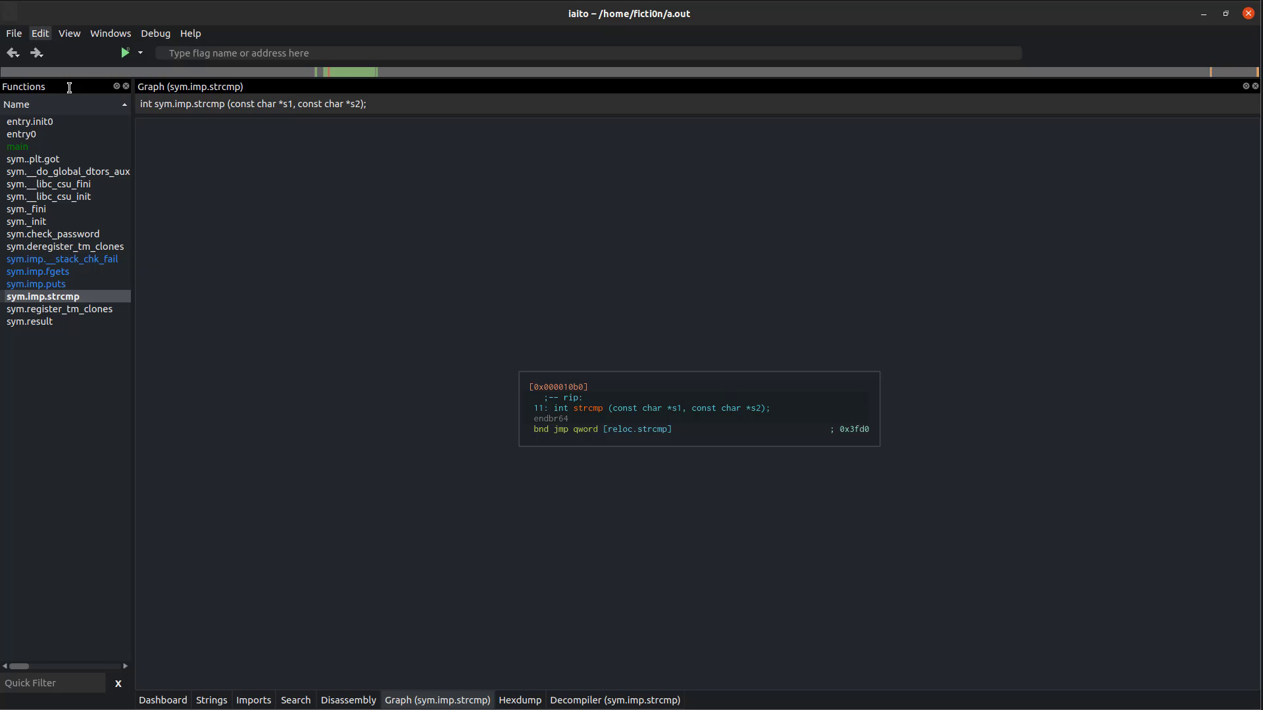